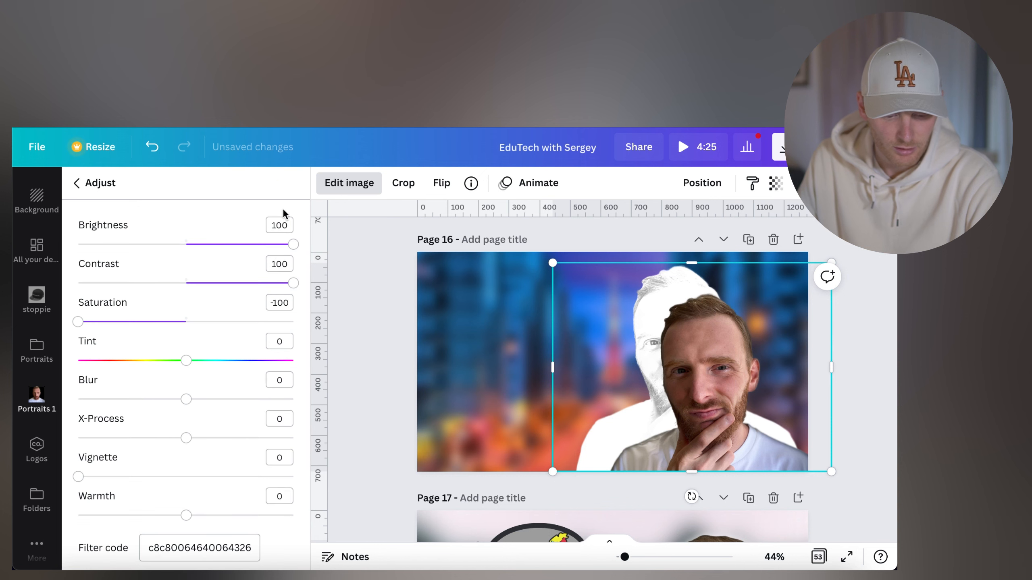
# Set the blur of the white silhouette behind the portrait on page 16 to 25.
pyautogui.click(280, 379)
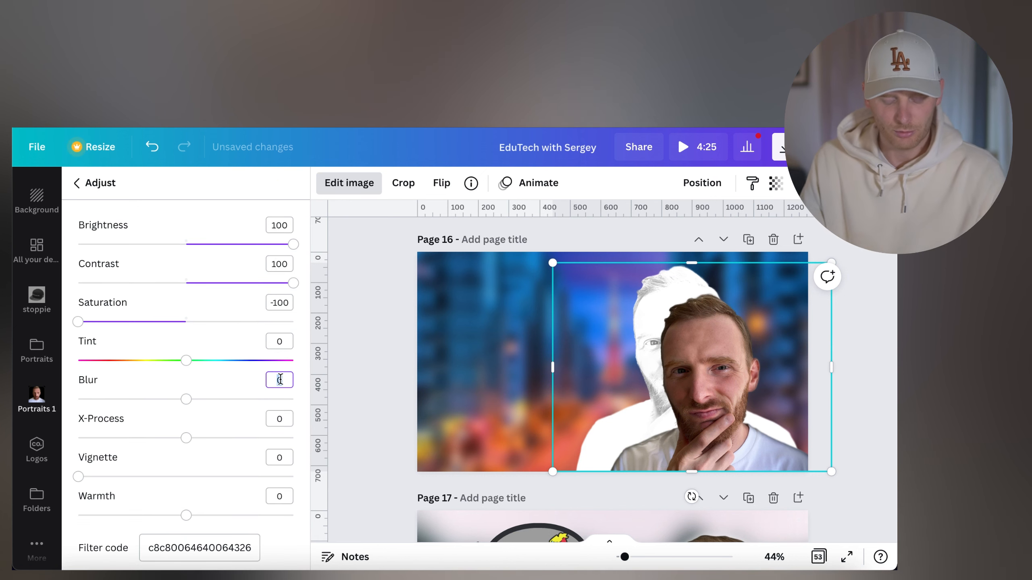
pyautogui.write('25')
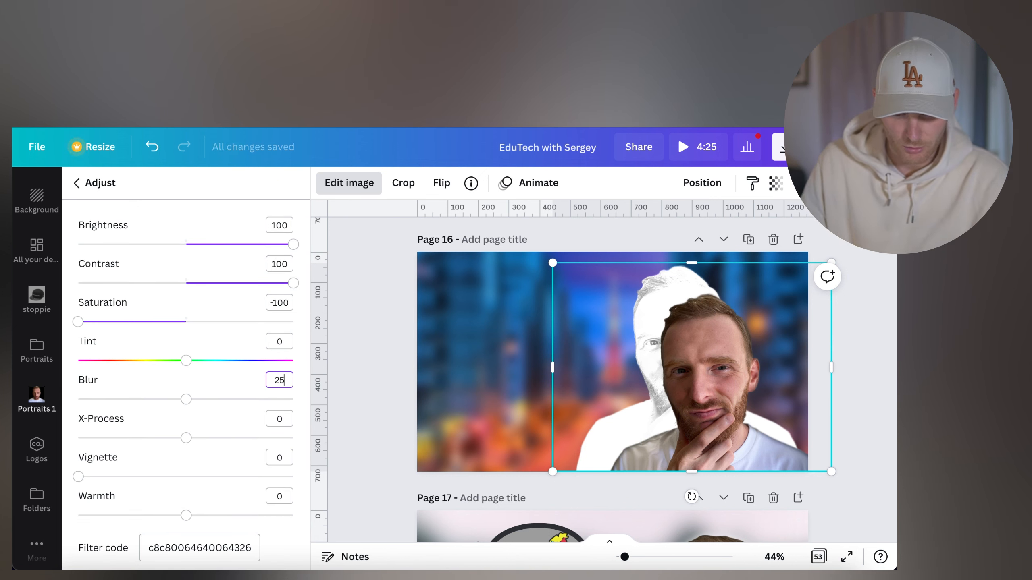
pyautogui.press('Return')
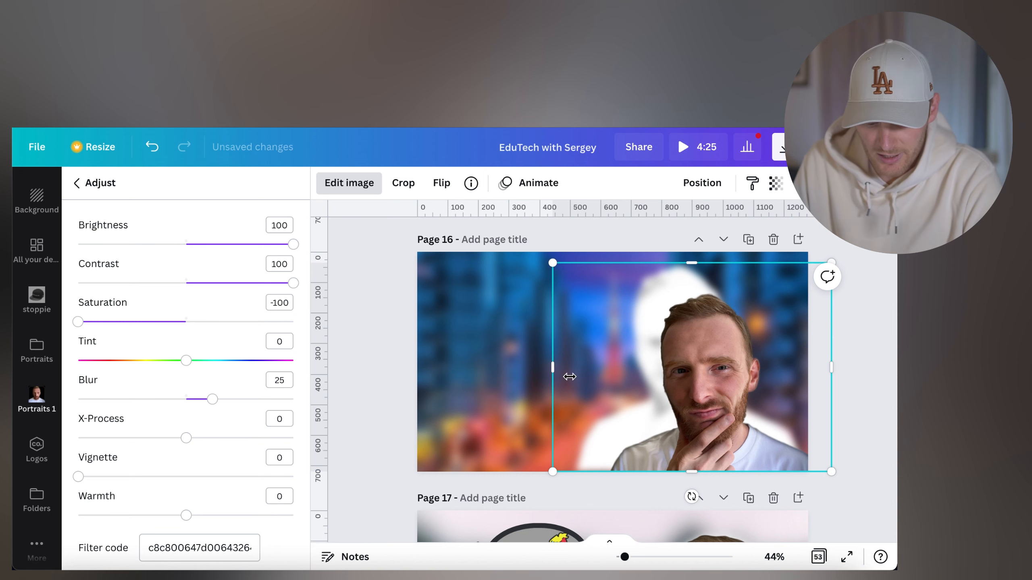
# Align the colour portrait over the blurred white silhouette and trim its right side to the page edge.
pyautogui.click(702, 389)
pyautogui.moveTo(709, 396); pyautogui.dragTo(682, 370)
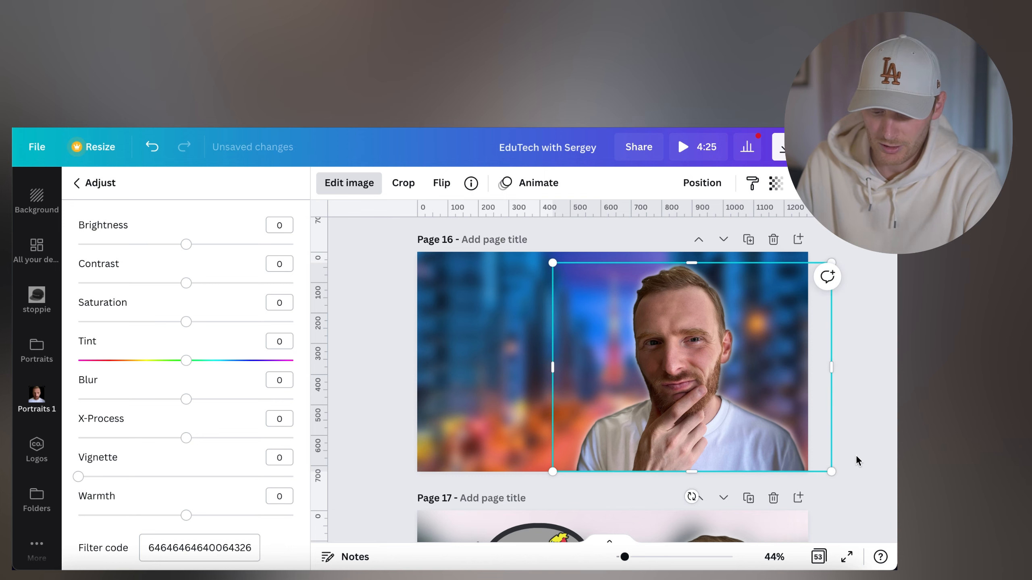
pyautogui.moveTo(819, 369); pyautogui.dragTo(808, 369)
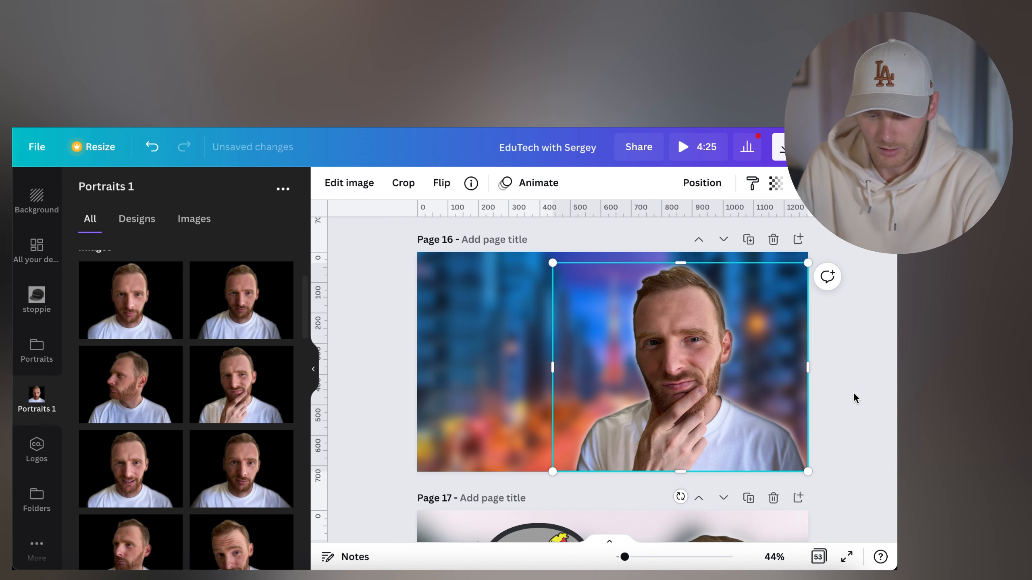
pyautogui.click(853, 391)
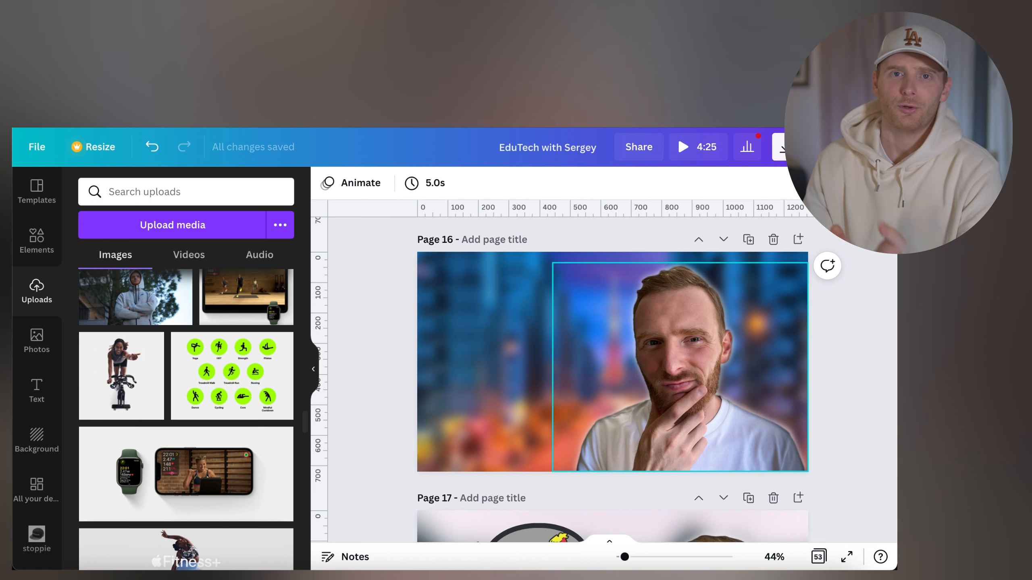
# Add the uploaded smartwatch-and-phone picture to page 16, shrink it and place it in the page's upper-left area.
pyautogui.click(379, 308)
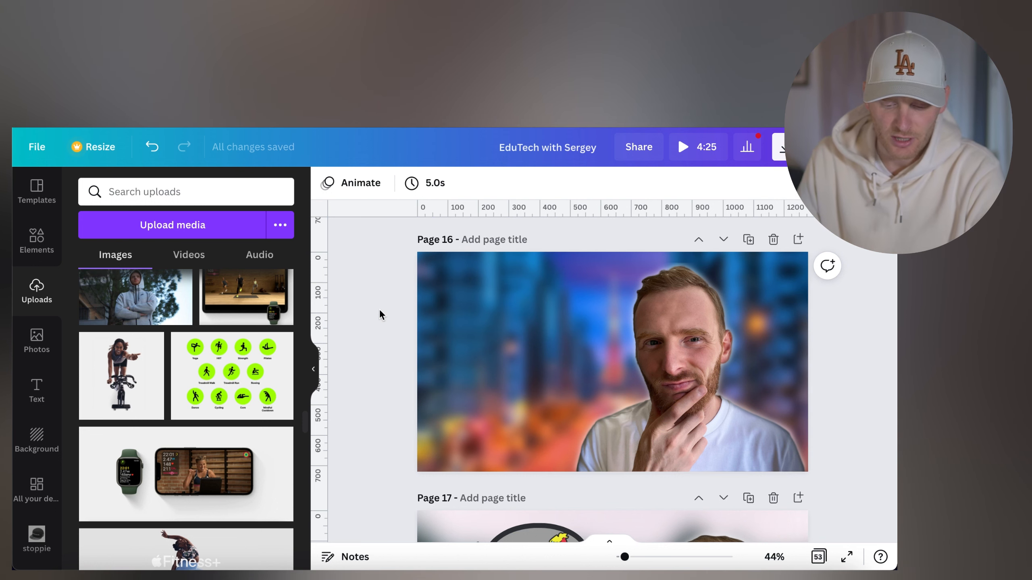
pyautogui.scroll(-1, 218, 425)
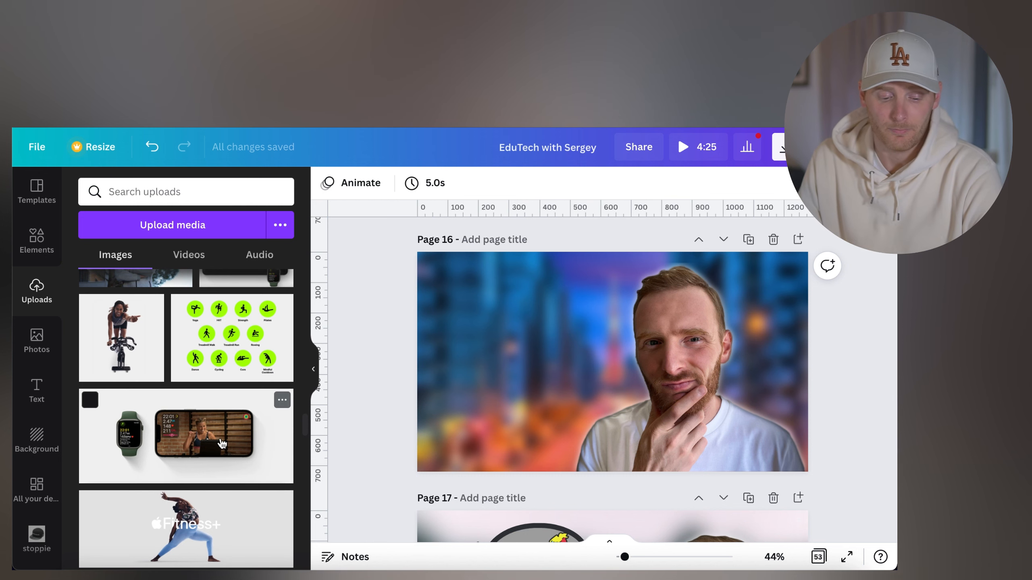
pyautogui.click(222, 443)
pyautogui.moveTo(601, 351)
pyautogui.mouseDown()
pyautogui.moveTo(597, 377)
pyautogui.moveTo(592, 348)
pyautogui.mouseUp()
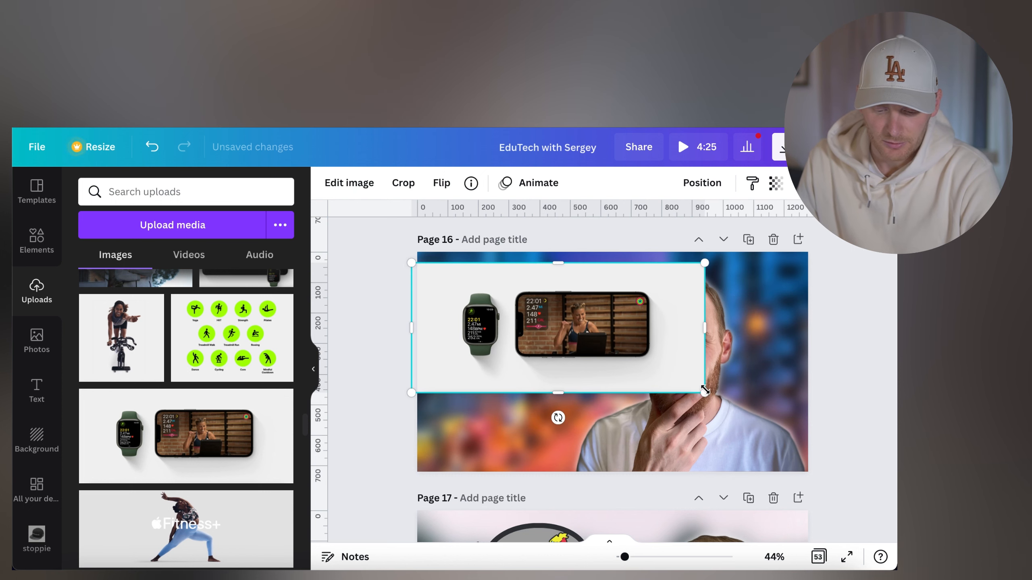
pyautogui.moveTo(704, 389); pyautogui.dragTo(647, 365)
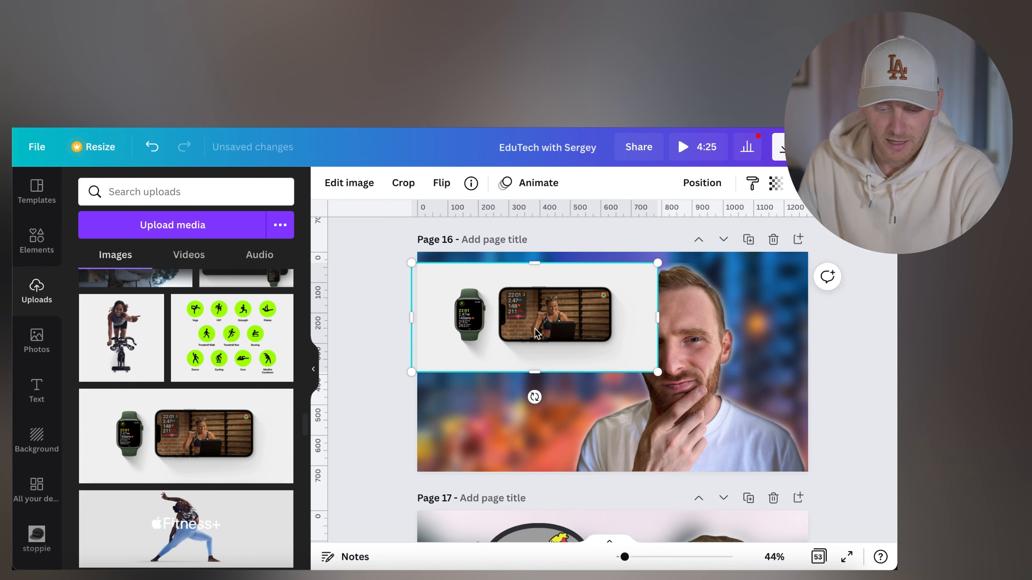
pyautogui.moveTo(530, 337); pyautogui.dragTo(526, 334)
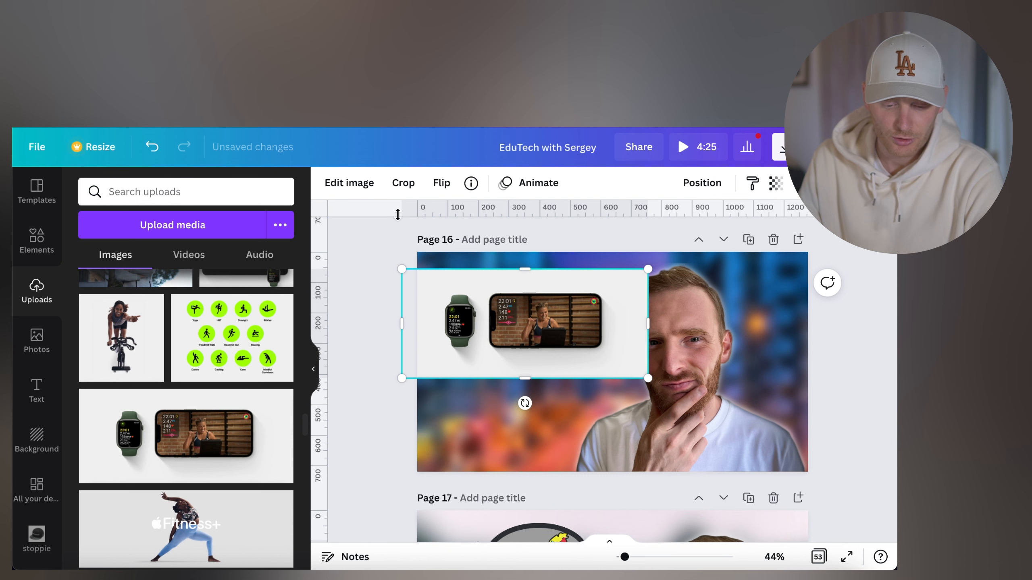
# Remove the background of the smartwatch-and-phone picture.
pyautogui.click(351, 184)
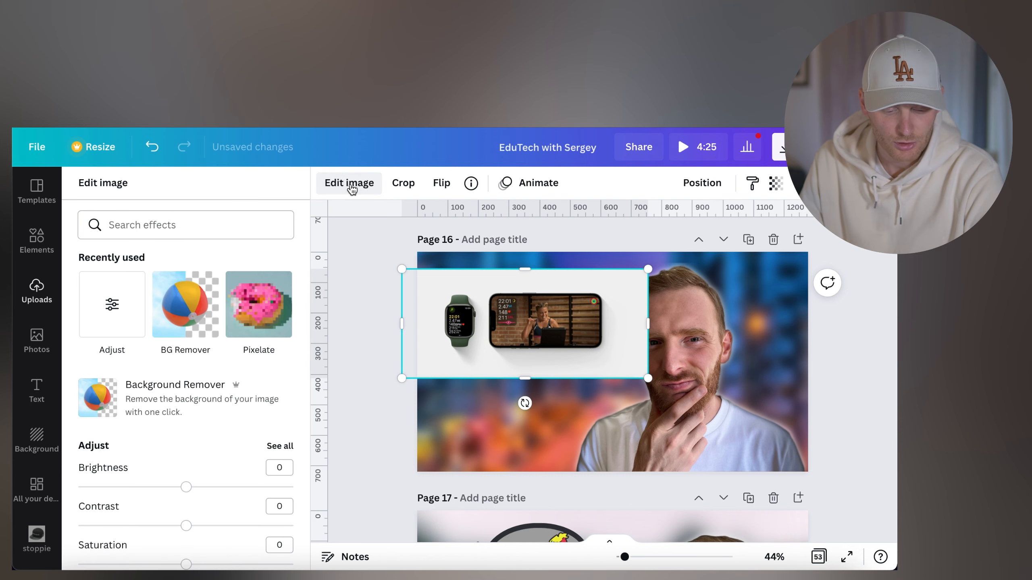
pyautogui.click(194, 408)
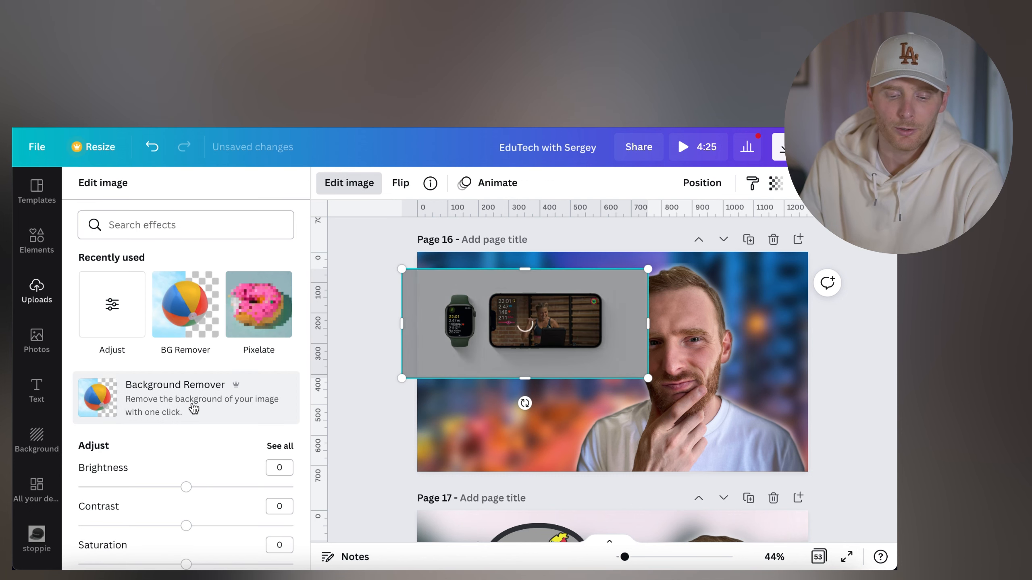
pyautogui.click(384, 436)
# Tilt the smartwatch-and-phone picture slightly counterclockwise and shift it a little up and left.
pyautogui.click(520, 326)
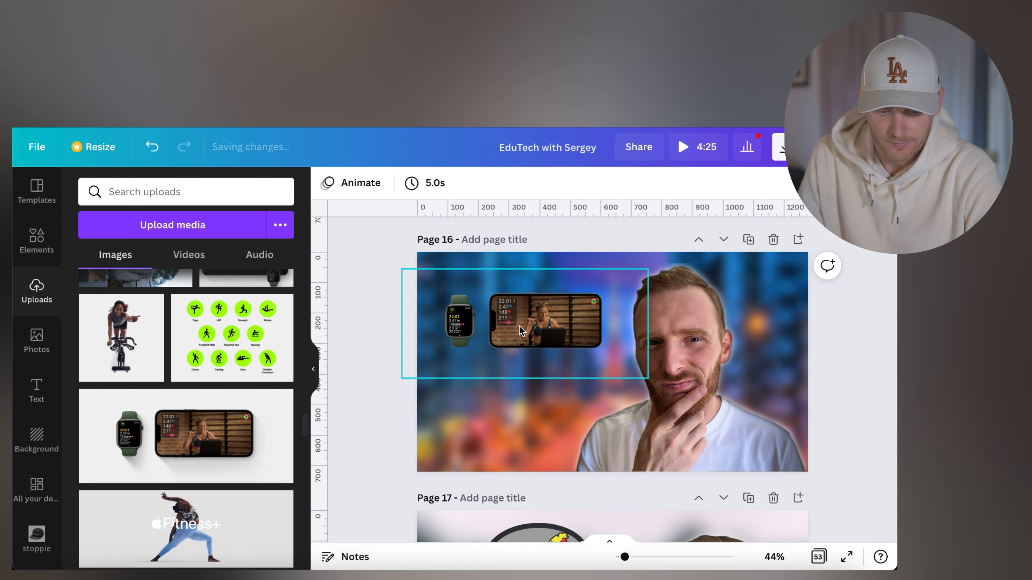
pyautogui.moveTo(525, 404); pyautogui.dragTo(531, 404)
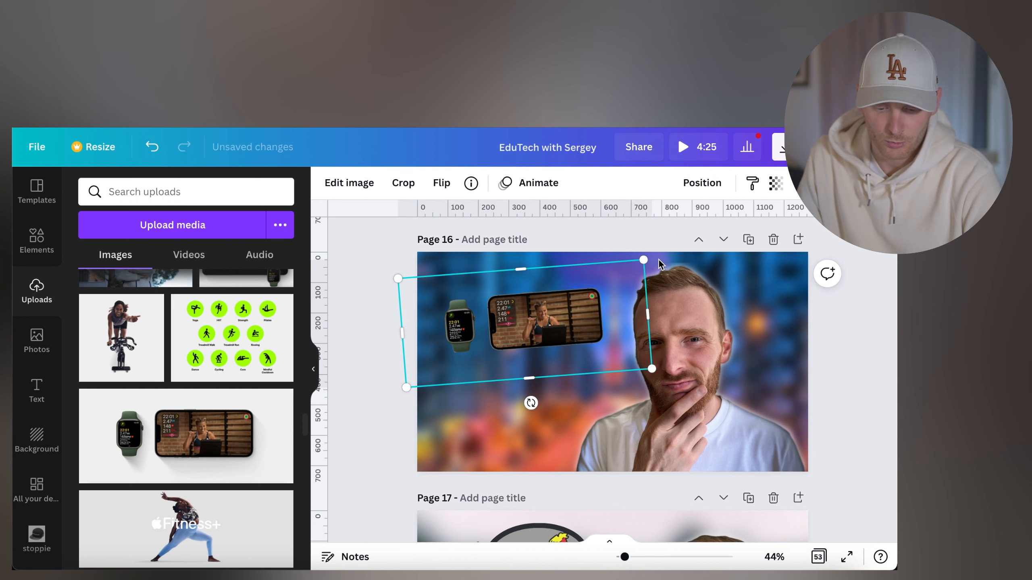
pyautogui.moveTo(384, 270); pyautogui.dragTo(379, 267)
pyautogui.click(357, 264)
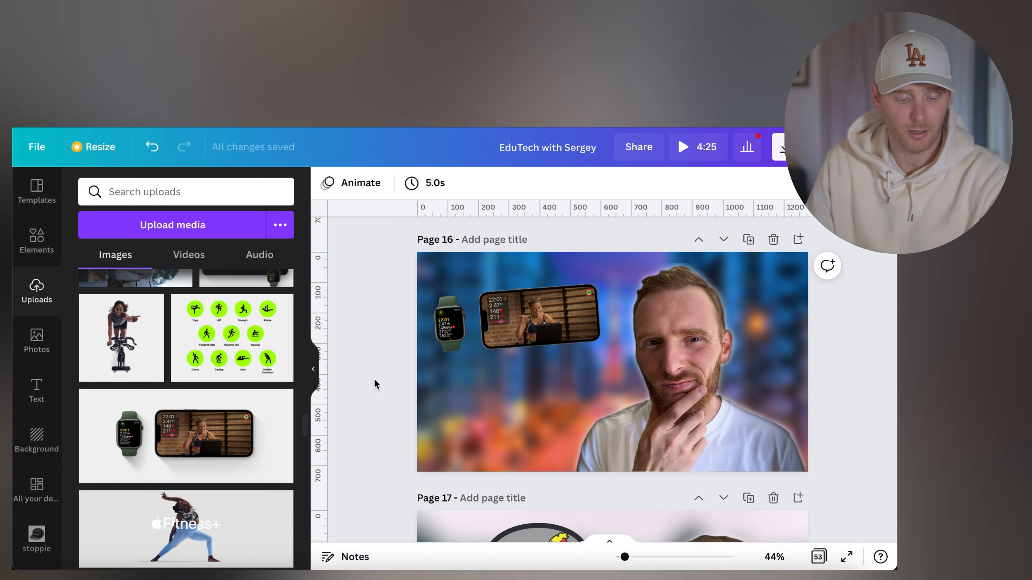
# Find the "GAME ON" glitch-style text combination and add it to page 16.
pyautogui.scroll(3, 175, 417)
pyautogui.scroll(-6, 176, 417)
pyautogui.scroll(3, 176, 417)
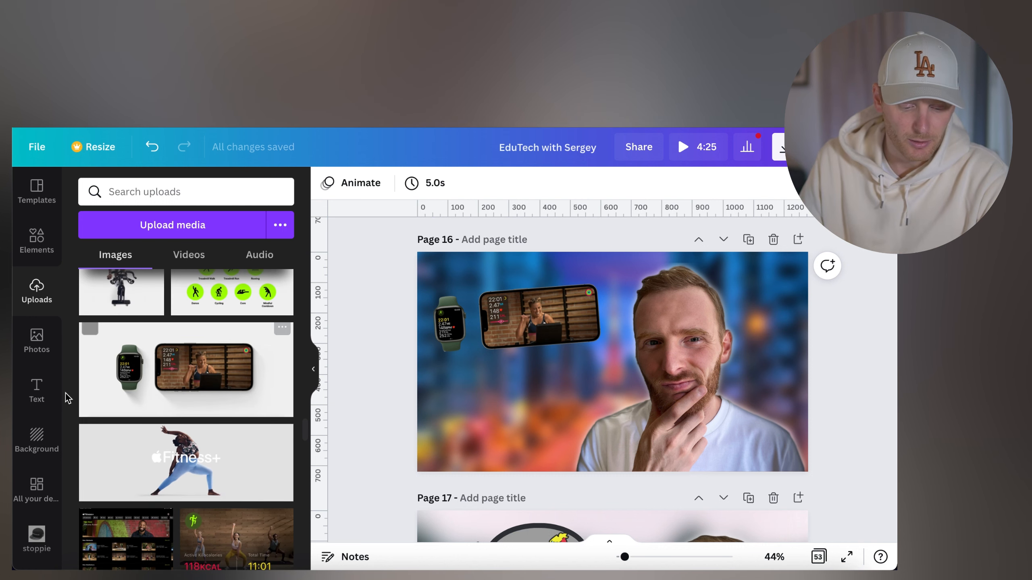
pyautogui.click(37, 391)
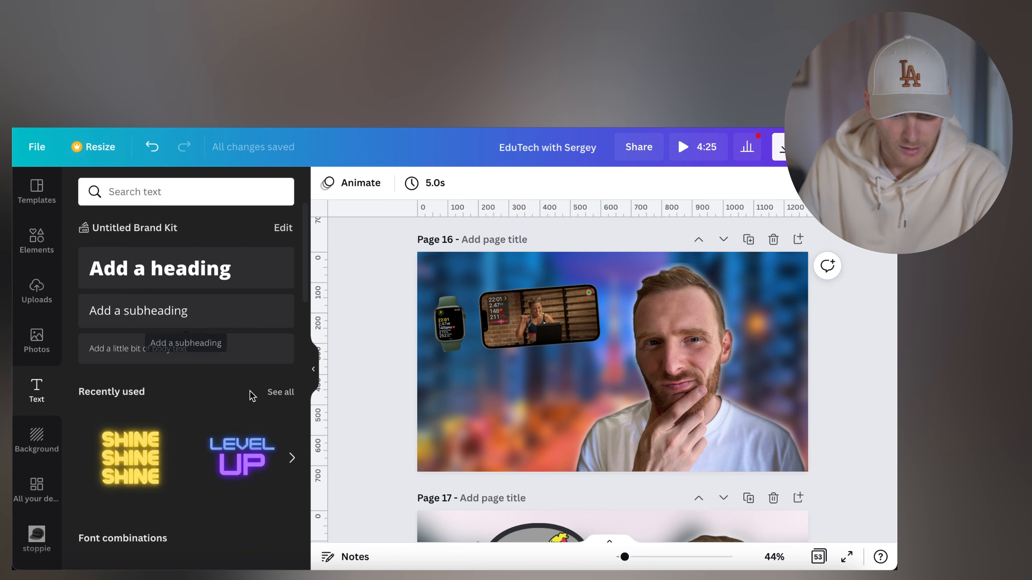
pyautogui.scroll(-5, 252, 396)
pyautogui.scroll(-6, 252, 396)
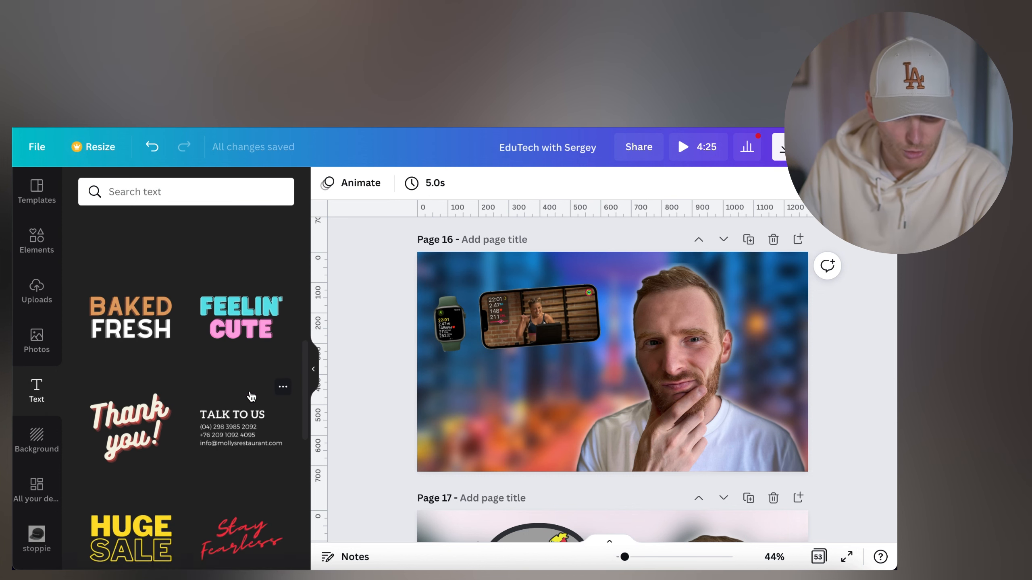
pyautogui.scroll(-6, 252, 396)
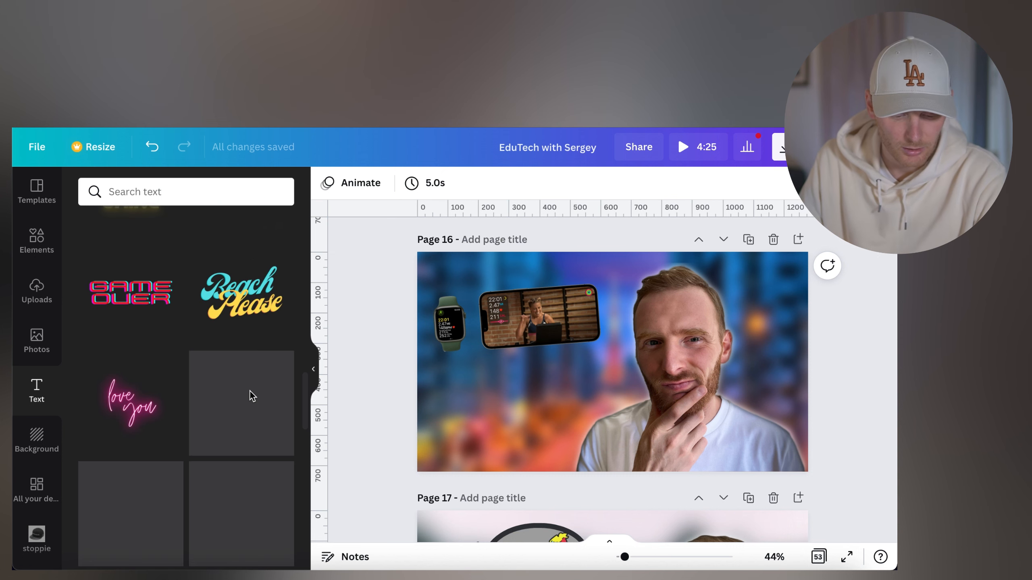
pyautogui.scroll(-4, 252, 397)
pyautogui.scroll(-5, 252, 396)
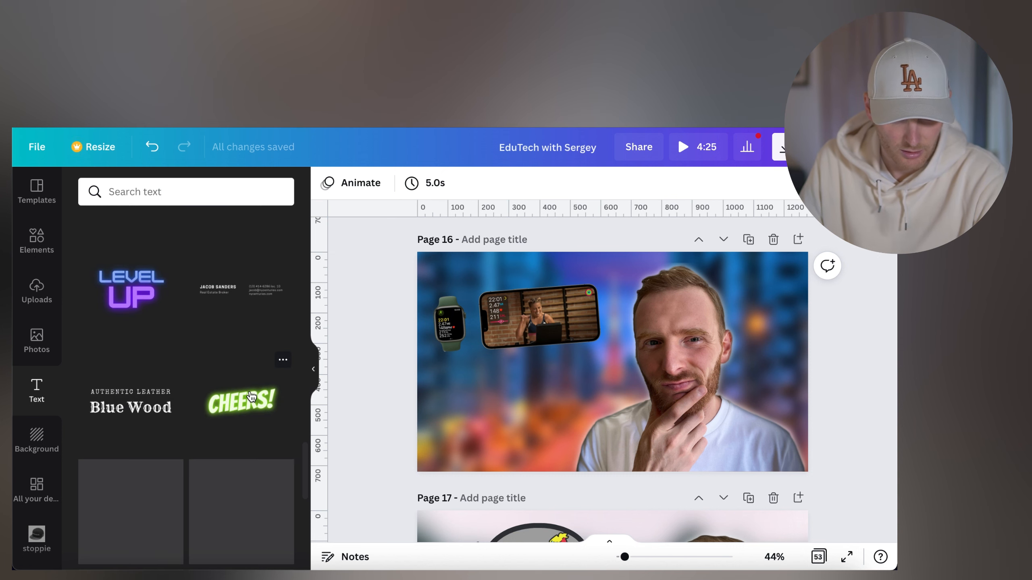
pyautogui.scroll(4, 246, 330)
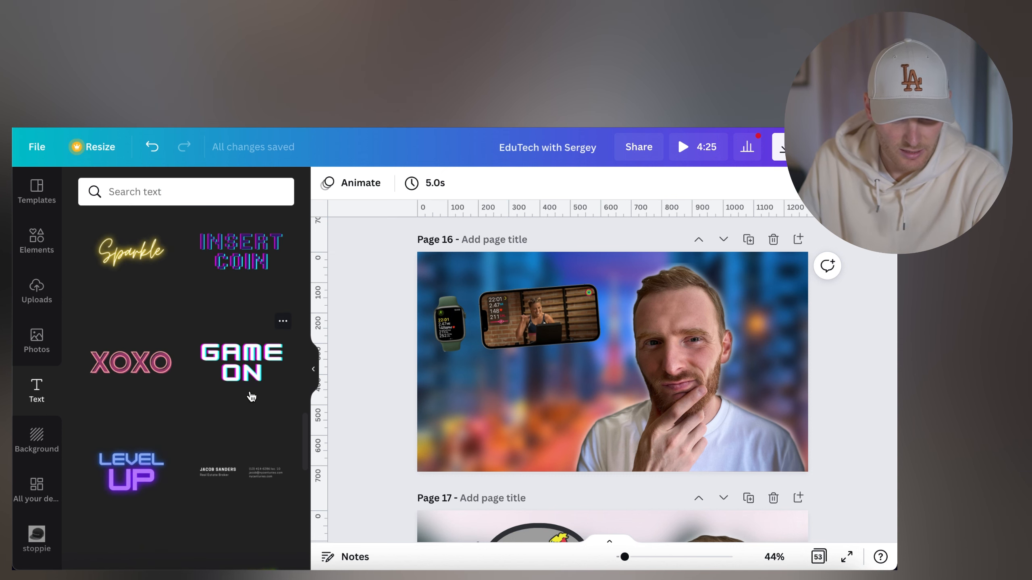
pyautogui.click(239, 360)
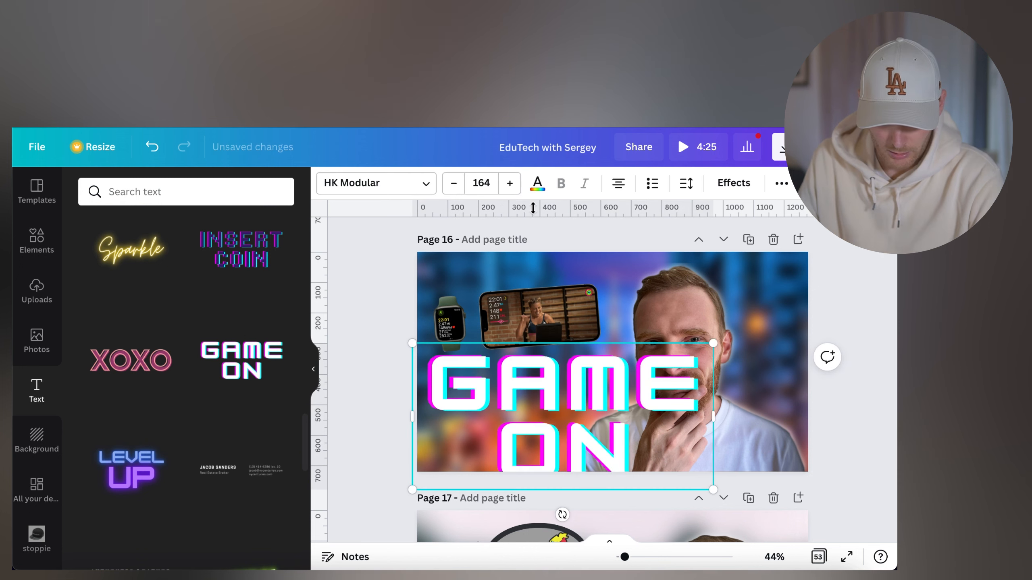
# Set the font size of the "GAME ON" text to 100.
pyautogui.click(478, 183)
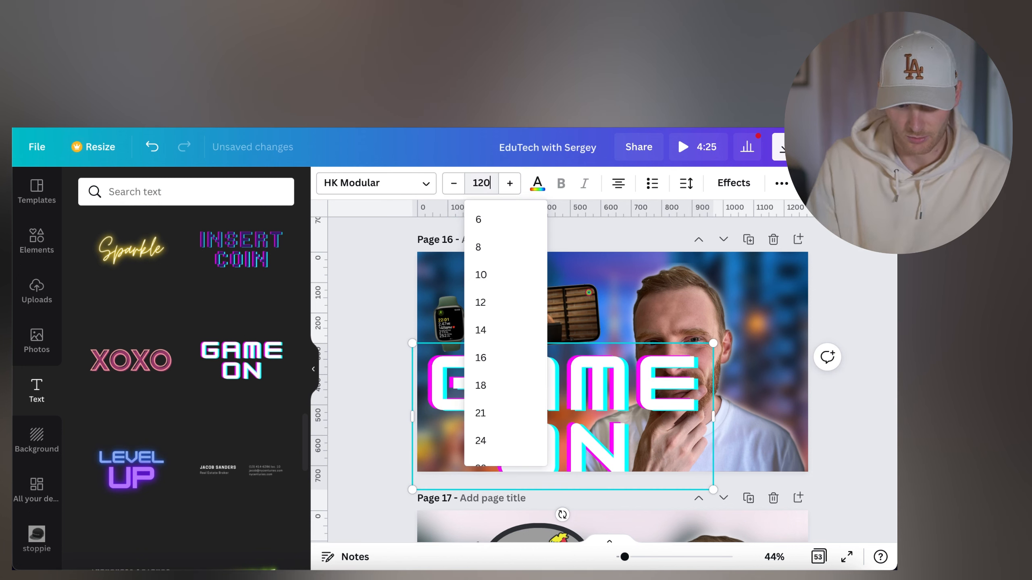
pyautogui.press('Return')
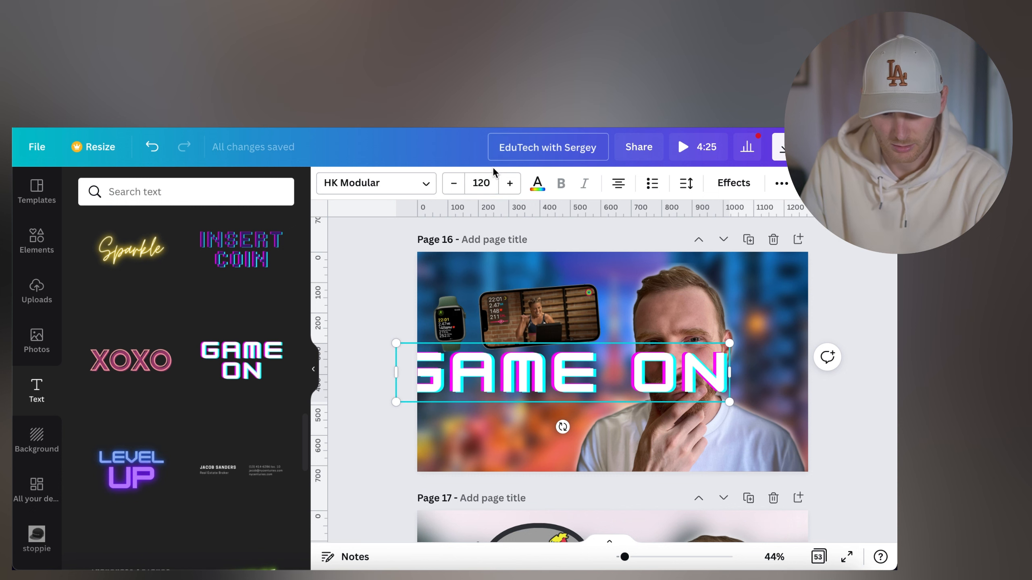
pyautogui.click(483, 182)
pyautogui.write('100')
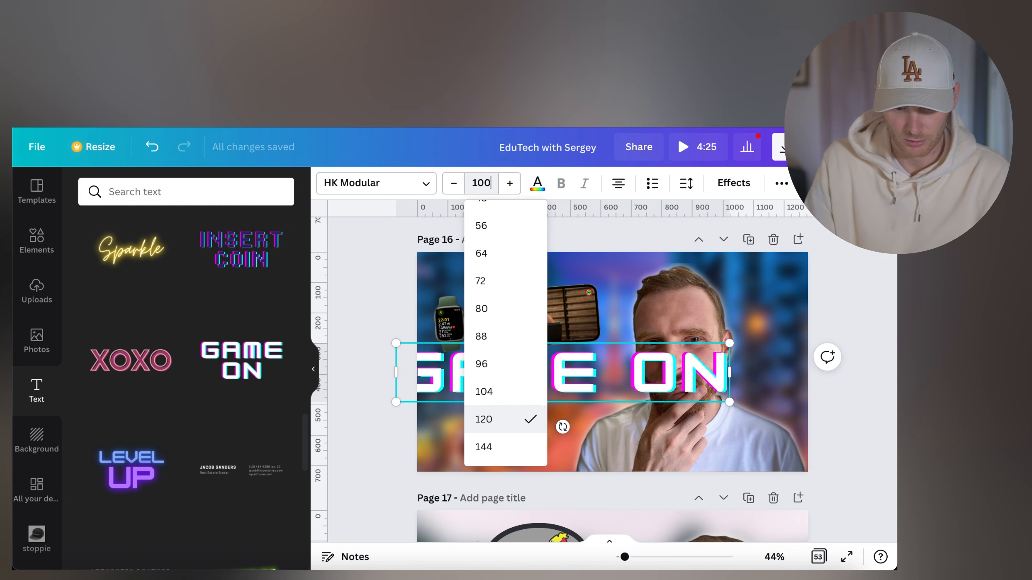
pyautogui.press('Return')
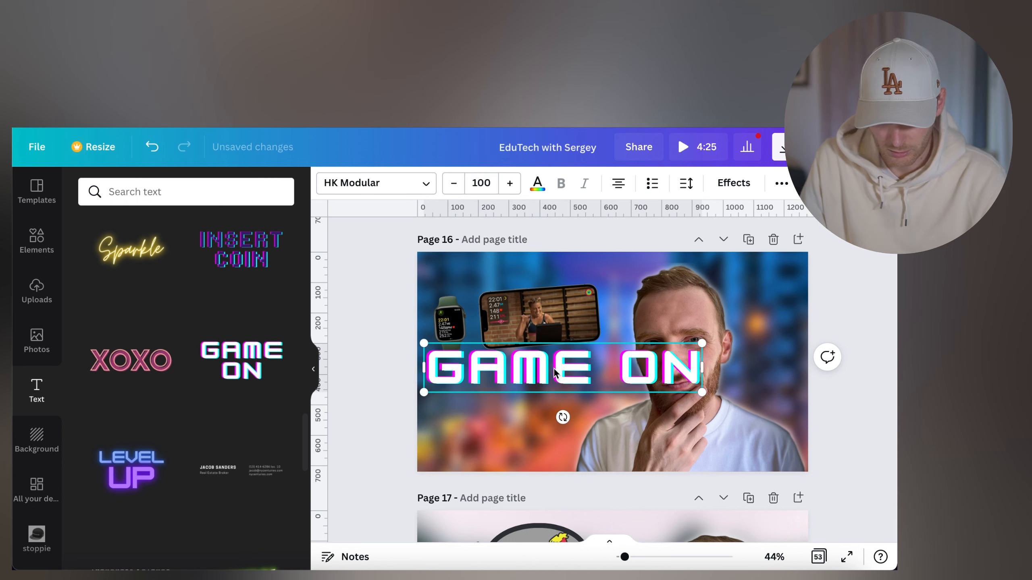
# Move the "GAME ON" text below the devices and replace its wording with "DOES IT WORK?".
pyautogui.moveTo(555, 372); pyautogui.dragTo(551, 408)
pyautogui.doubleClick(513, 406)
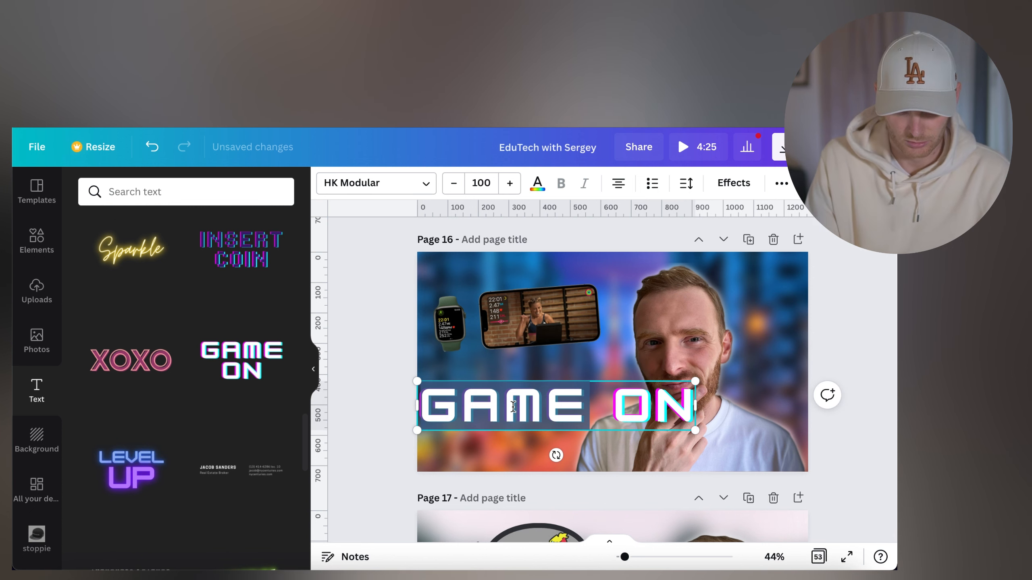
pyautogui.hotkey('ctrl', 'a')
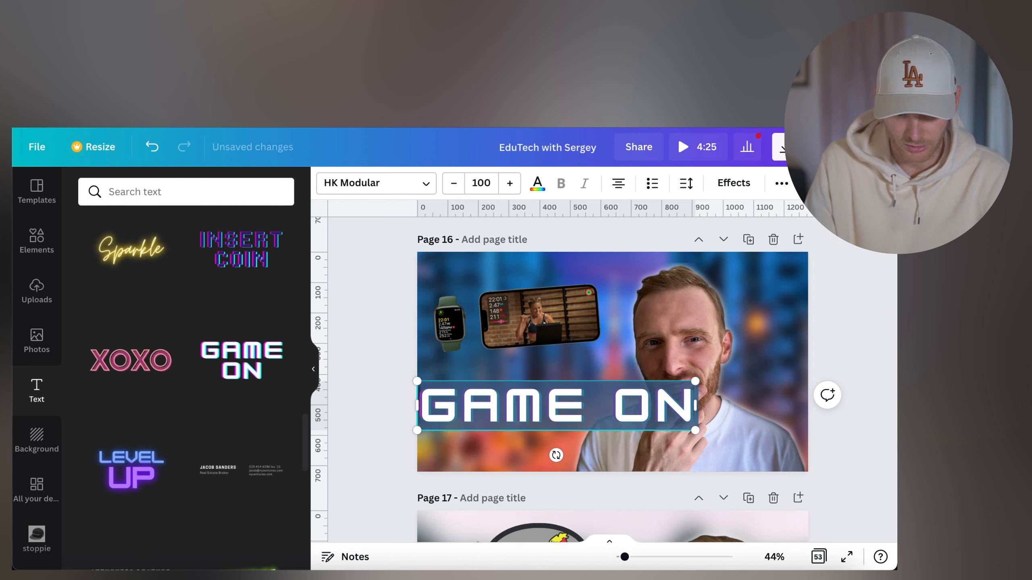
pyautogui.write('DOES')
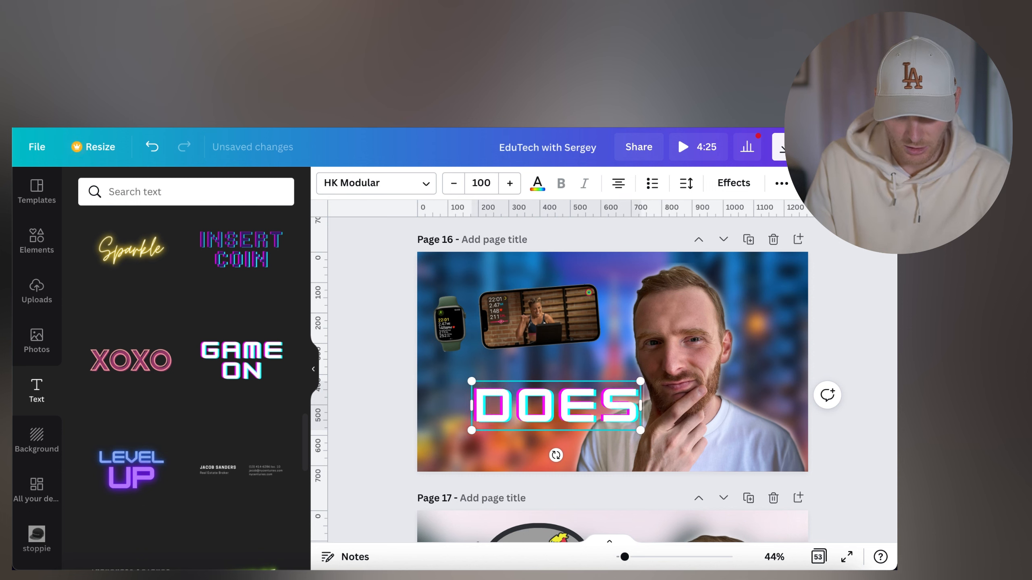
pyautogui.write(' IT WORK?')
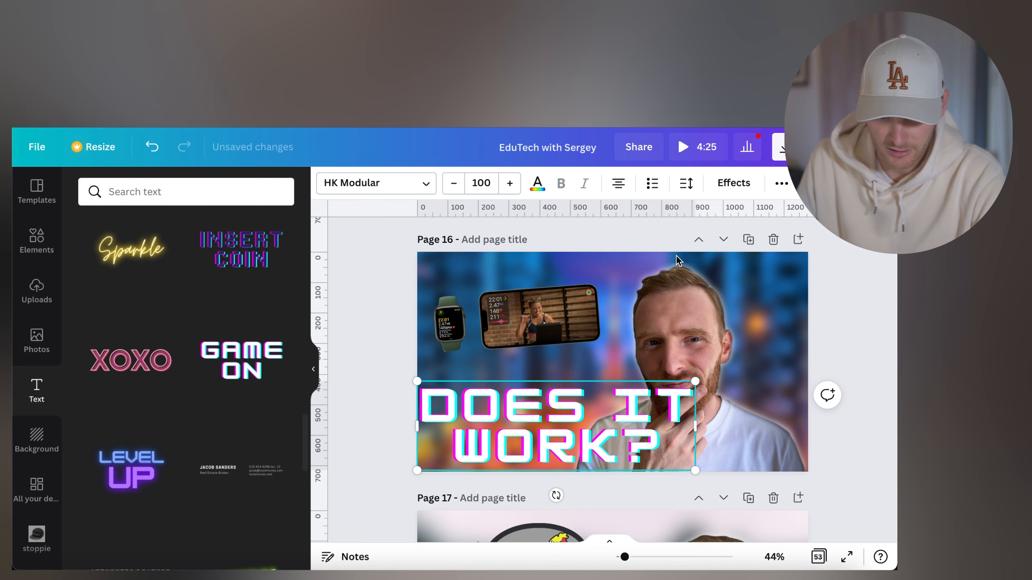
# Tilt the "DOES IT WORK?" text counterclockwise and set its font size to 80.
pyautogui.moveTo(573, 493); pyautogui.dragTo(571, 494)
pyautogui.click(481, 184)
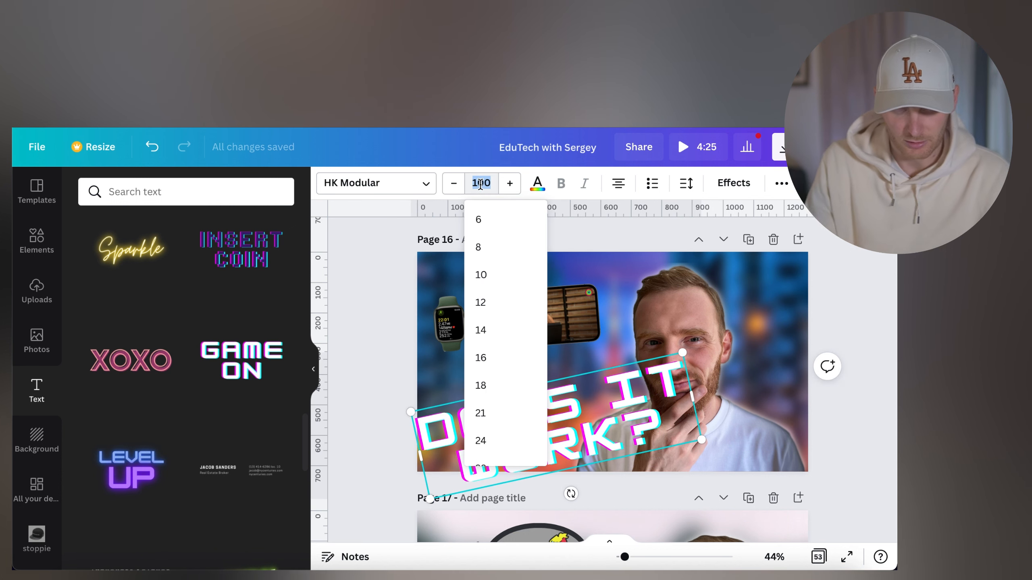
pyautogui.press('Return')
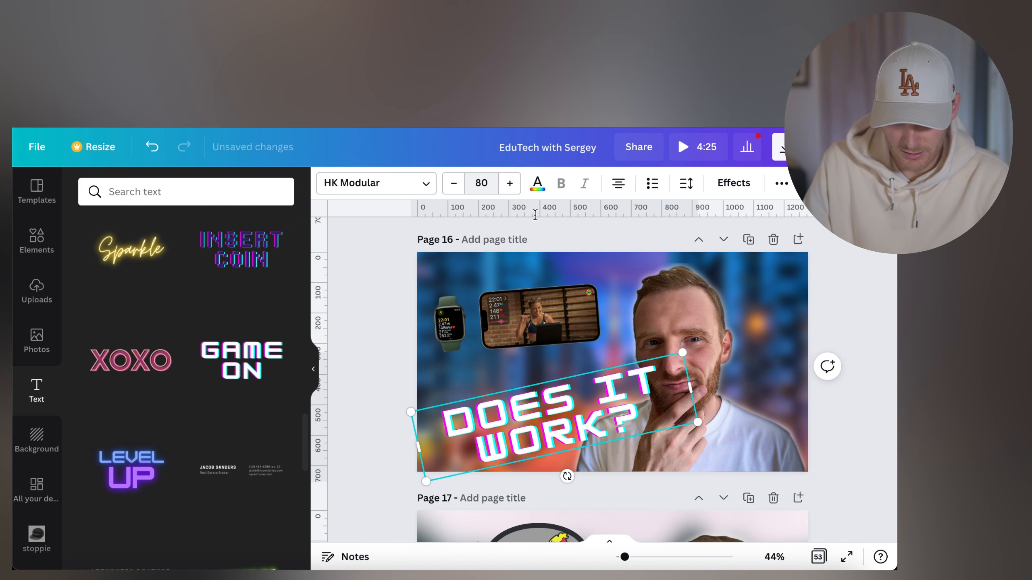
# Reduce the tilt of the "DOES IT WORK?" text and move it up and left, beneath the devices.
pyautogui.moveTo(565, 477); pyautogui.dragTo(559, 481)
pyautogui.moveTo(561, 416); pyautogui.dragTo(561, 410)
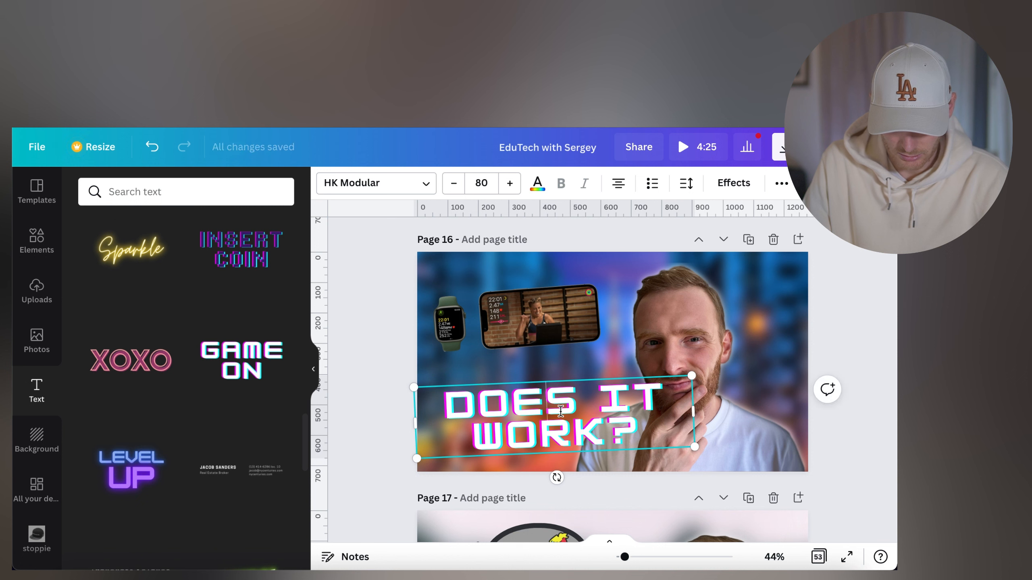
pyautogui.click(402, 348)
pyautogui.moveTo(492, 402); pyautogui.dragTo(470, 391)
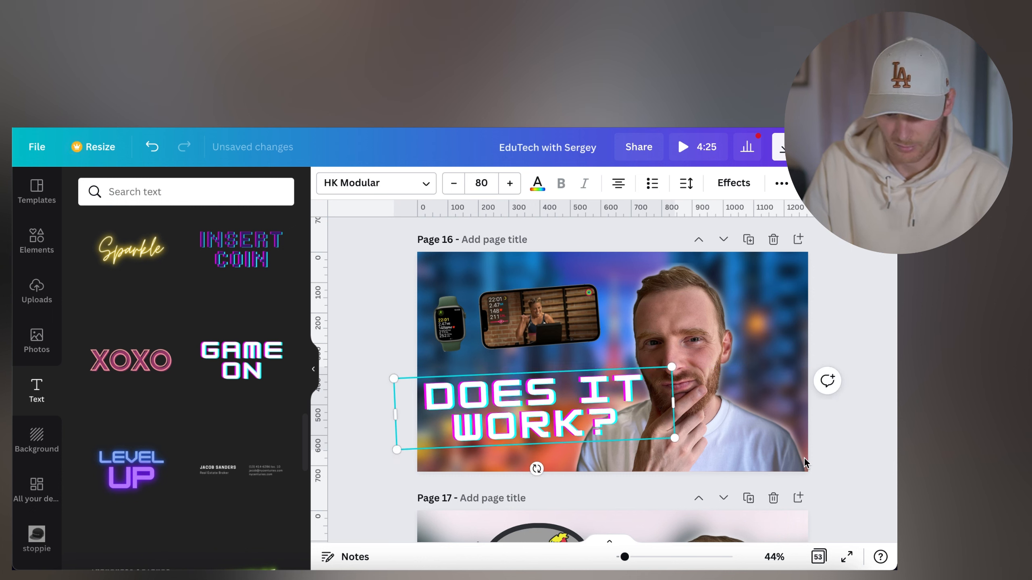
# Select the portrait cutout together with its glow layer and move both slightly right, away from the headline.
pyautogui.click(852, 478)
pyautogui.moveTo(858, 485); pyautogui.dragTo(777, 425)
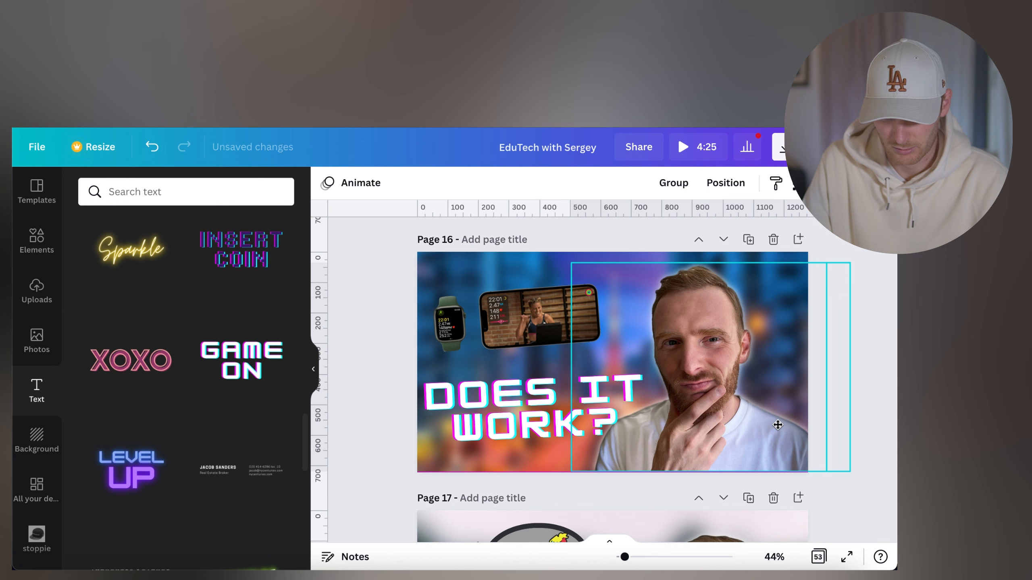
pyautogui.click(364, 317)
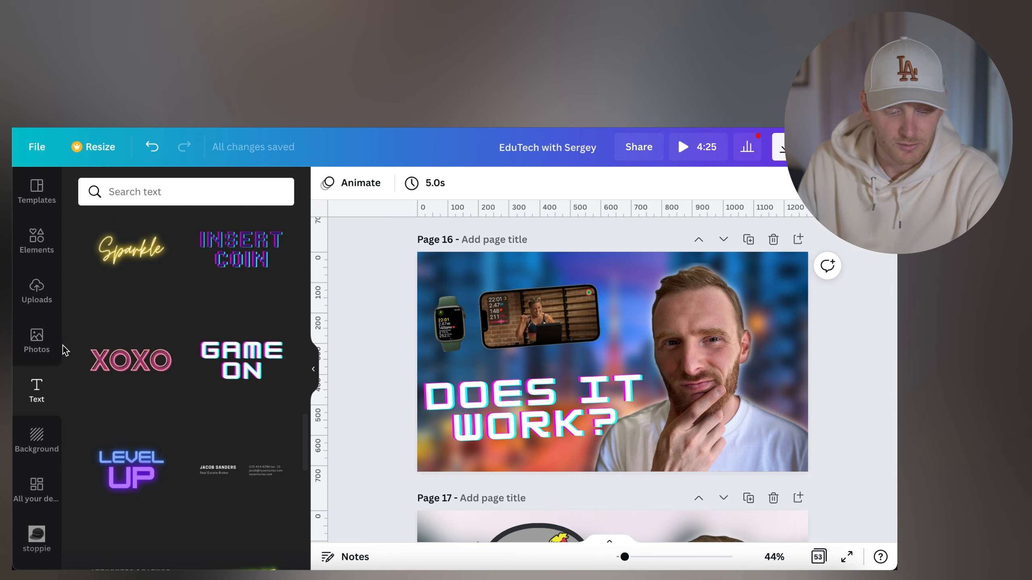
# Replace the page 16 background with the Tokyo photo of umbrellas in a teal-and-red neon street at night.
pyautogui.click(37, 348)
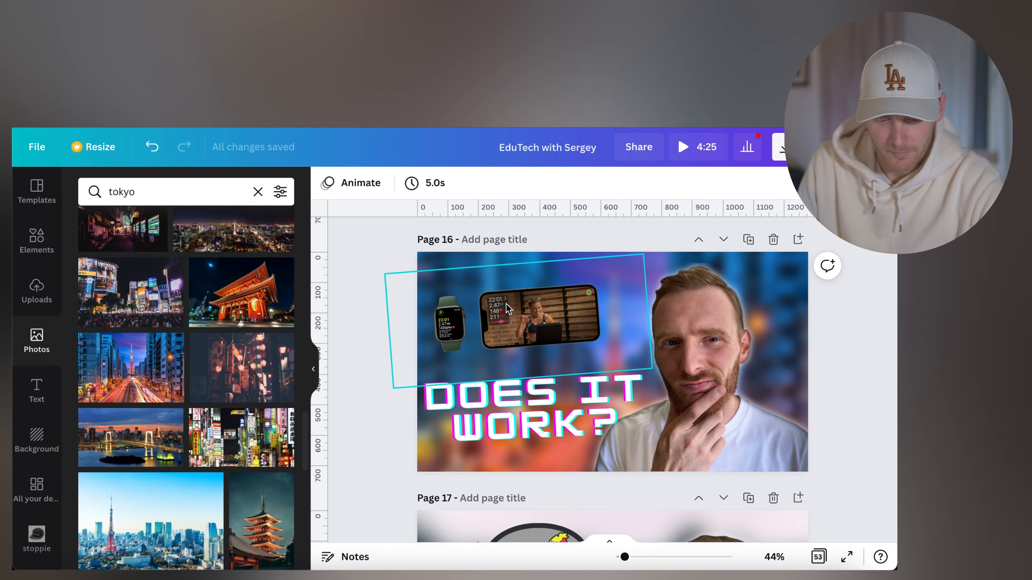
pyautogui.scroll(-10, 204, 392)
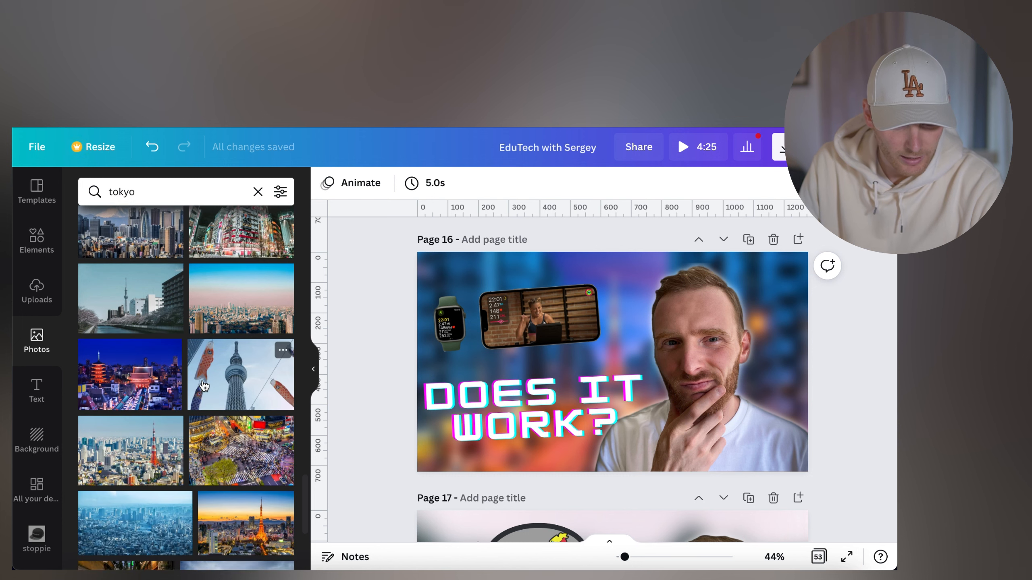
pyautogui.scroll(-10, 204, 386)
pyautogui.scroll(-10, 204, 385)
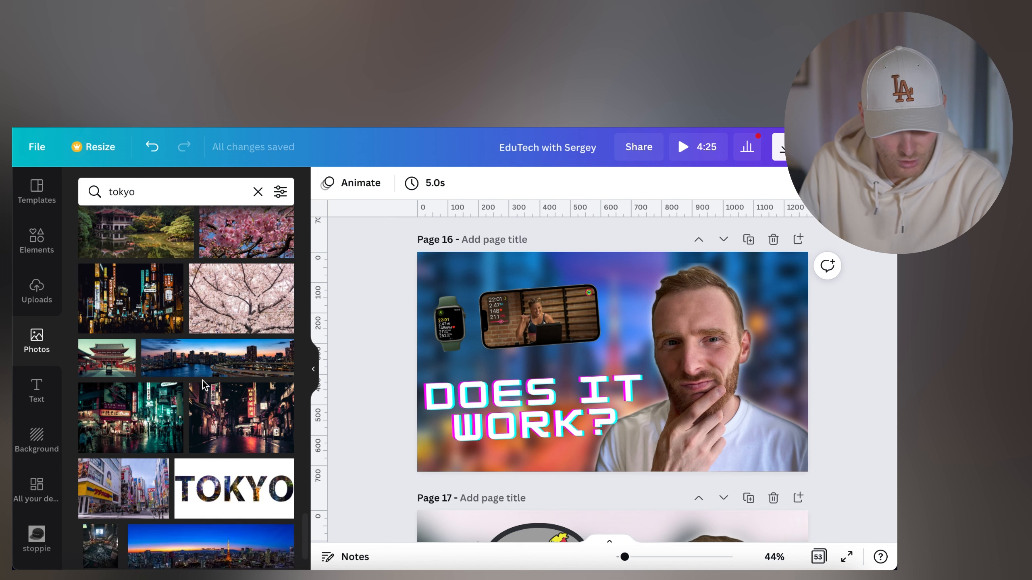
pyautogui.scroll(-3, 204, 386)
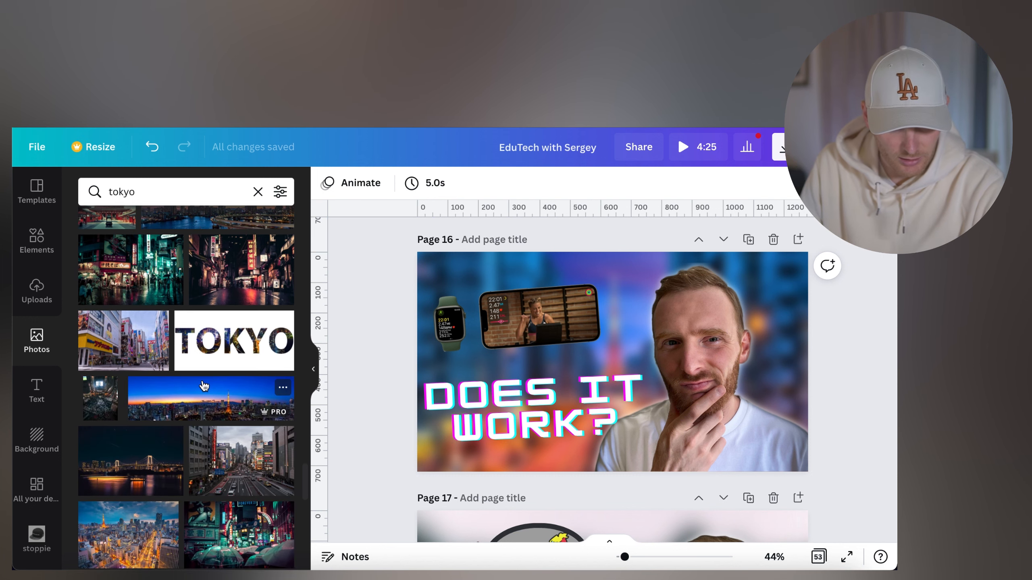
pyautogui.scroll(-3, 204, 386)
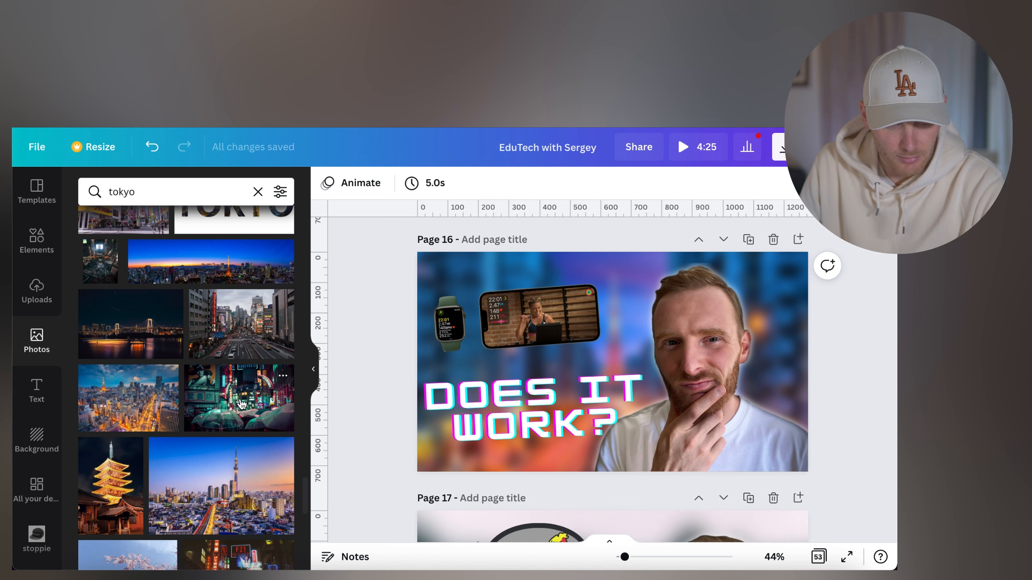
pyautogui.moveTo(391, 329); pyautogui.dragTo(443, 269)
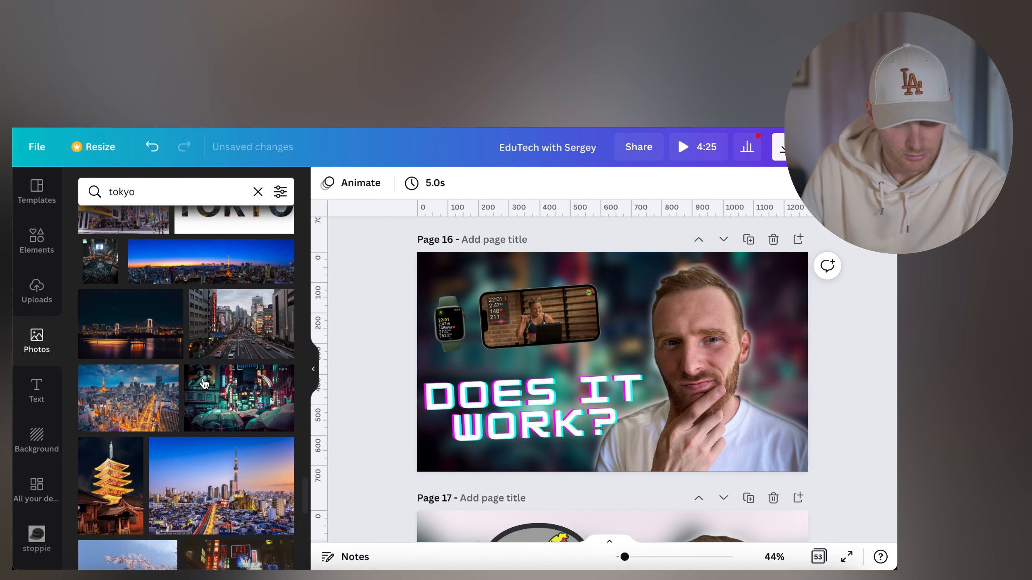
# Replace the page 16 background with the narrow, tall Tokyo photo of dark neon signs in pink and blue.
pyautogui.scroll(-6, 204, 384)
pyautogui.scroll(-3, 204, 384)
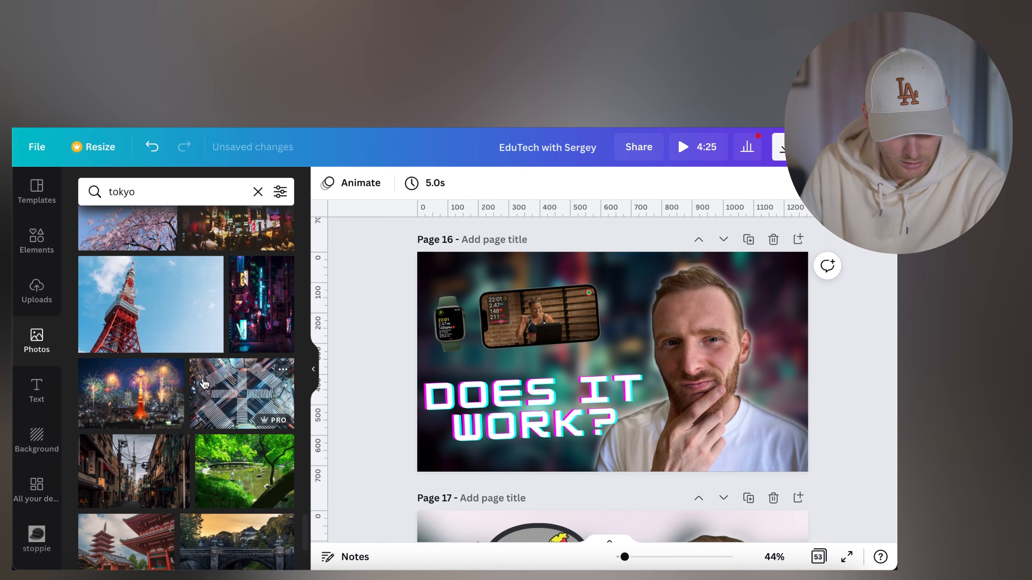
pyautogui.scroll(-3, 204, 384)
pyautogui.scroll(-2, 205, 384)
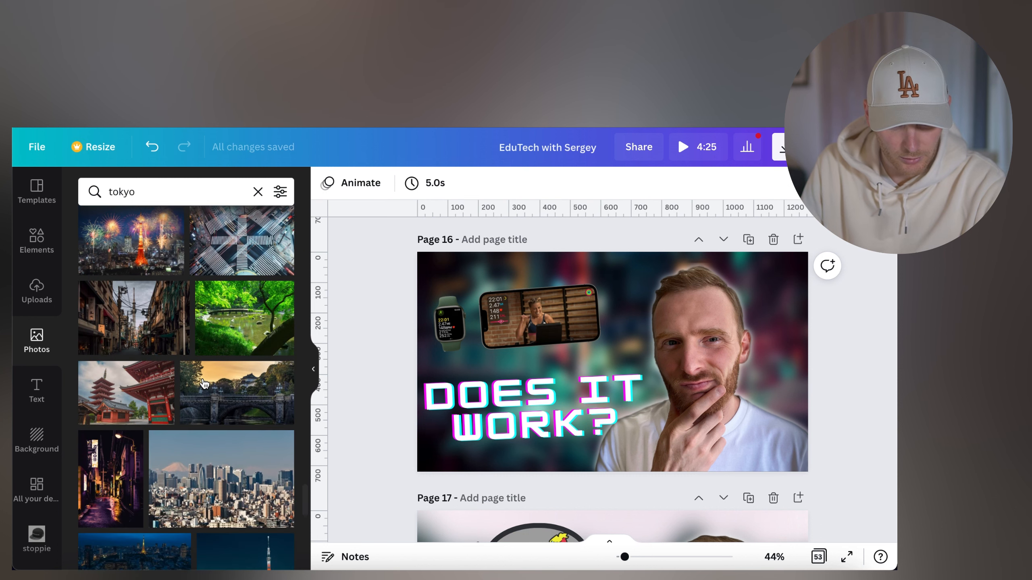
pyautogui.scroll(3, 282, 370)
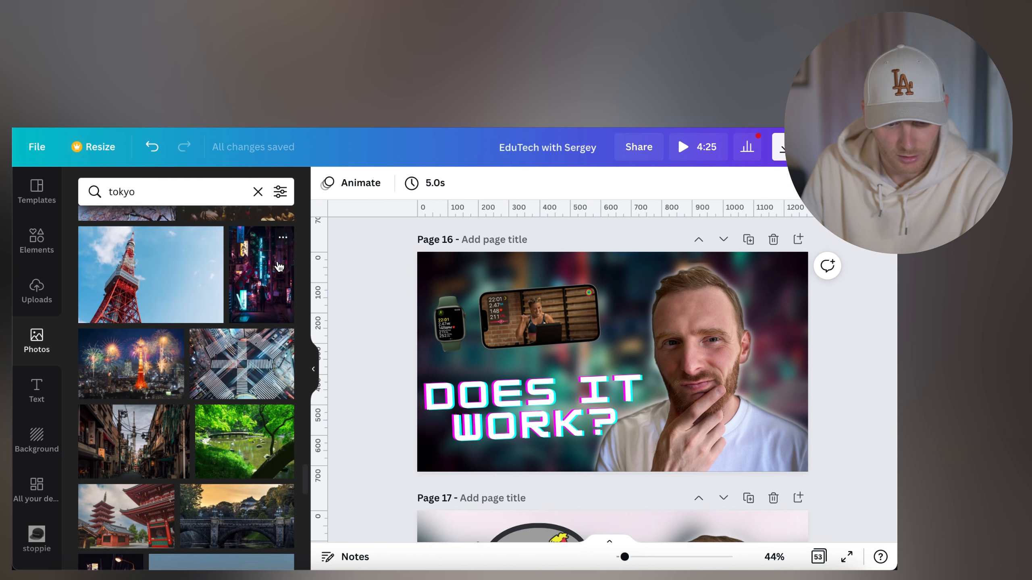
pyautogui.moveTo(279, 268); pyautogui.dragTo(496, 256)
# Duplicate the smartwatch-and-phone picture with the copy offset down and right, and slightly enlarge the original behind it.
pyautogui.click(531, 321)
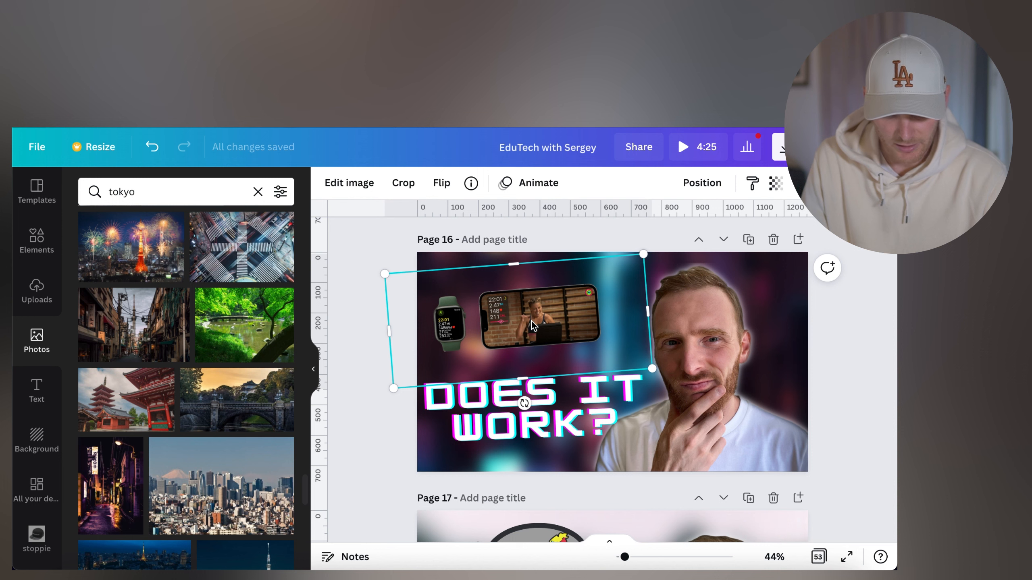
pyautogui.moveTo(531, 321); pyautogui.dragTo(549, 345)
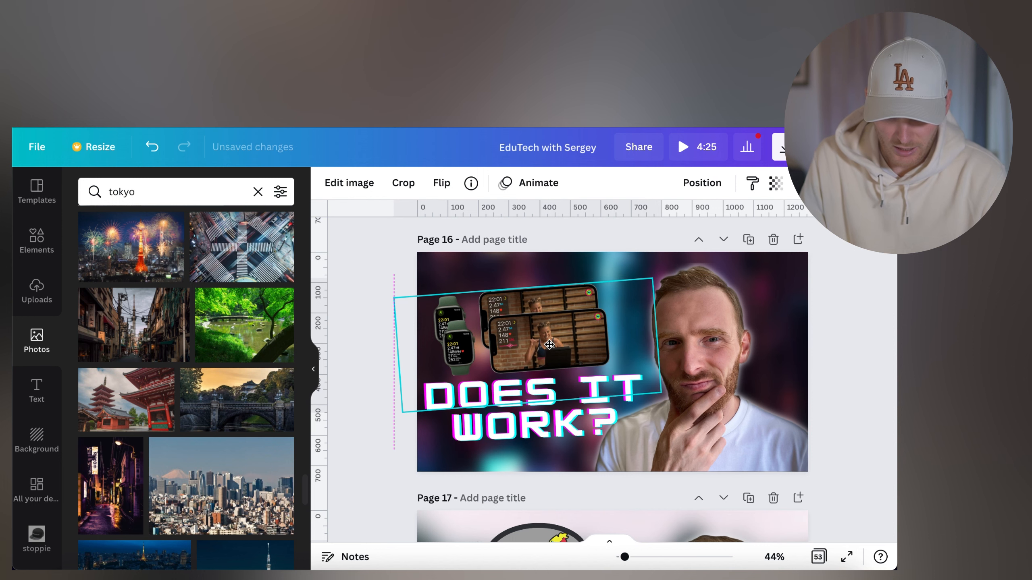
pyautogui.moveTo(516, 286); pyautogui.dragTo(502, 270)
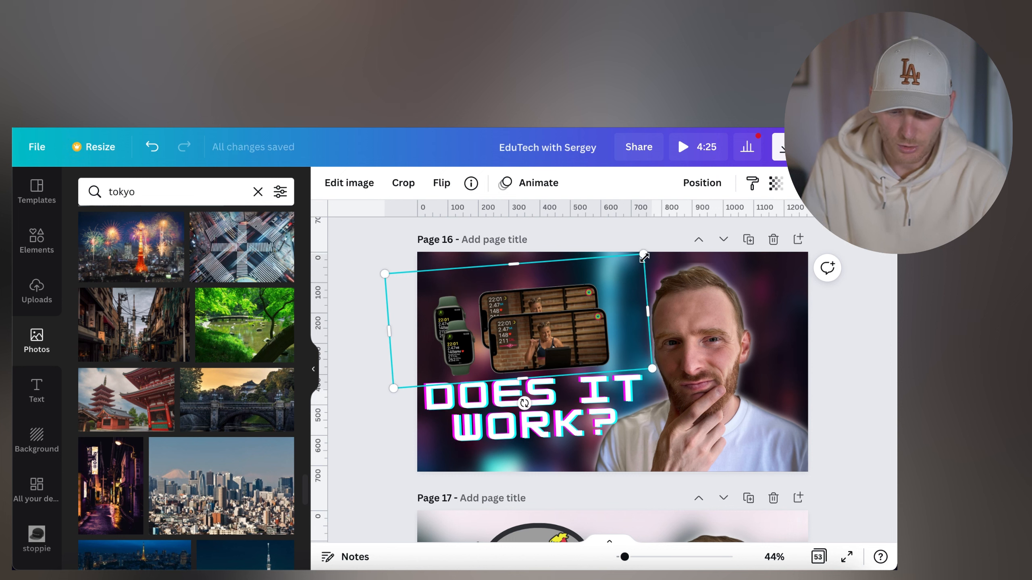
pyautogui.moveTo(643, 256); pyautogui.dragTo(653, 246)
# Set the enlarged rear devices picture to brightness 100, contrast 100 and saturation -100.
pyautogui.click(365, 185)
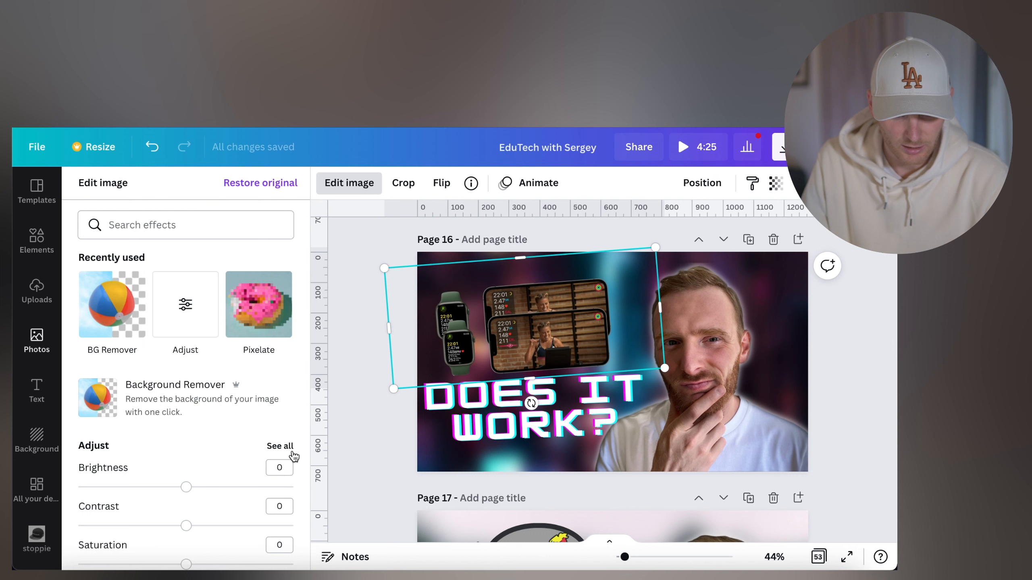
pyautogui.scroll(-2, 294, 456)
pyautogui.click(189, 413)
pyautogui.moveTo(297, 411); pyautogui.dragTo(302, 411)
pyautogui.moveTo(187, 449); pyautogui.dragTo(341, 487)
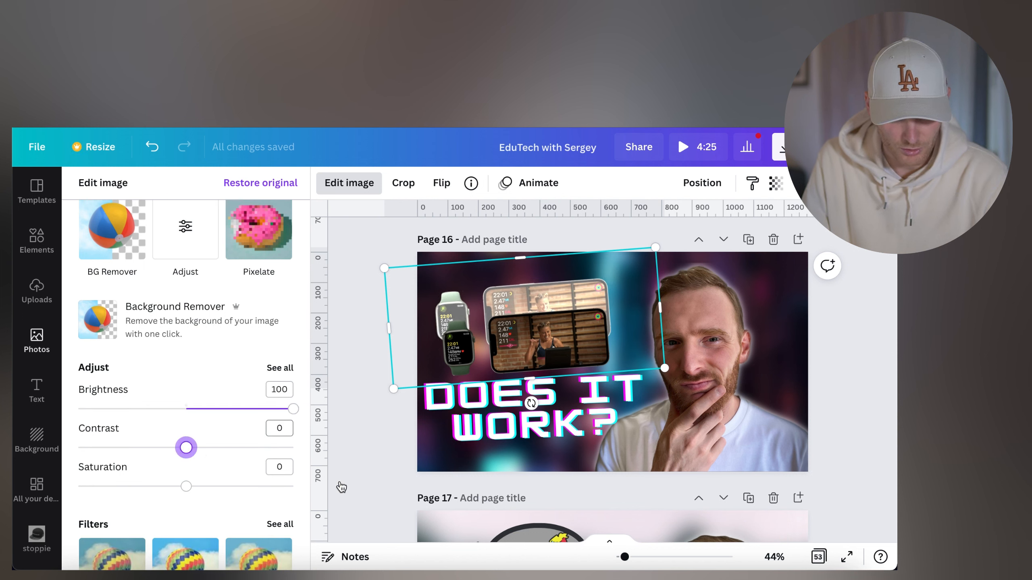
pyautogui.moveTo(187, 487); pyautogui.dragTo(73, 487)
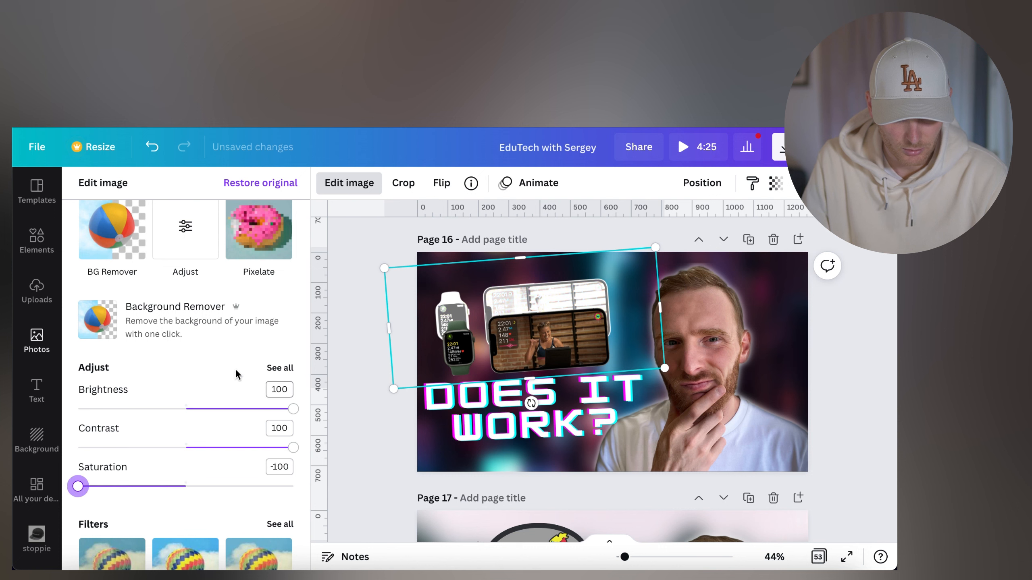
# Set the blur of the whitened rear devices picture to 25.
pyautogui.click(270, 368)
pyautogui.scroll(-2, 270, 364)
pyautogui.click(279, 345)
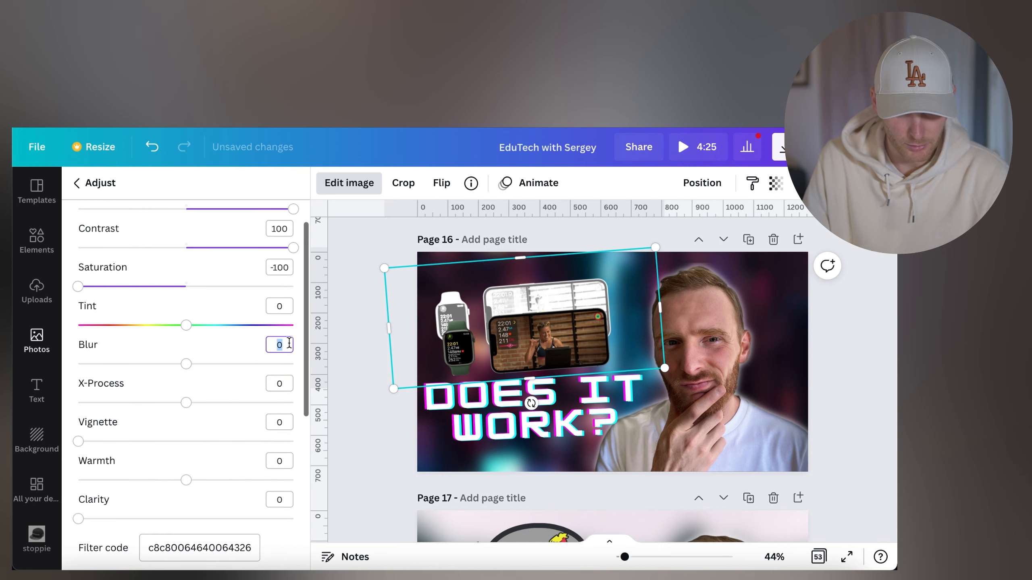
pyautogui.write('25')
pyautogui.press('Return')
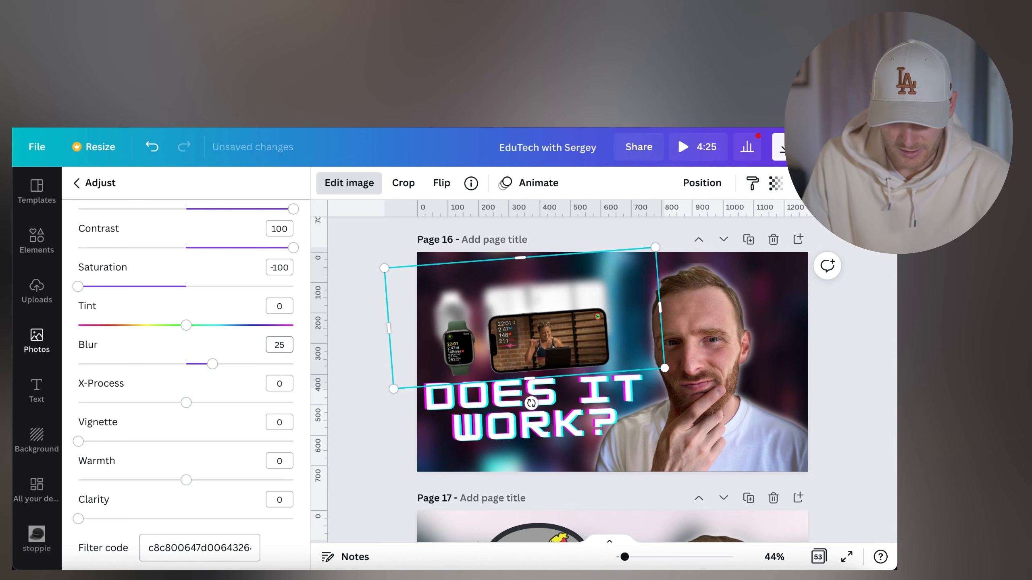
# Move the sharp smartwatch-and-phone picture up over its blurred white copy so it forms a glow, and deselect it.
pyautogui.click(545, 350)
pyautogui.moveTo(546, 362); pyautogui.dragTo(540, 334)
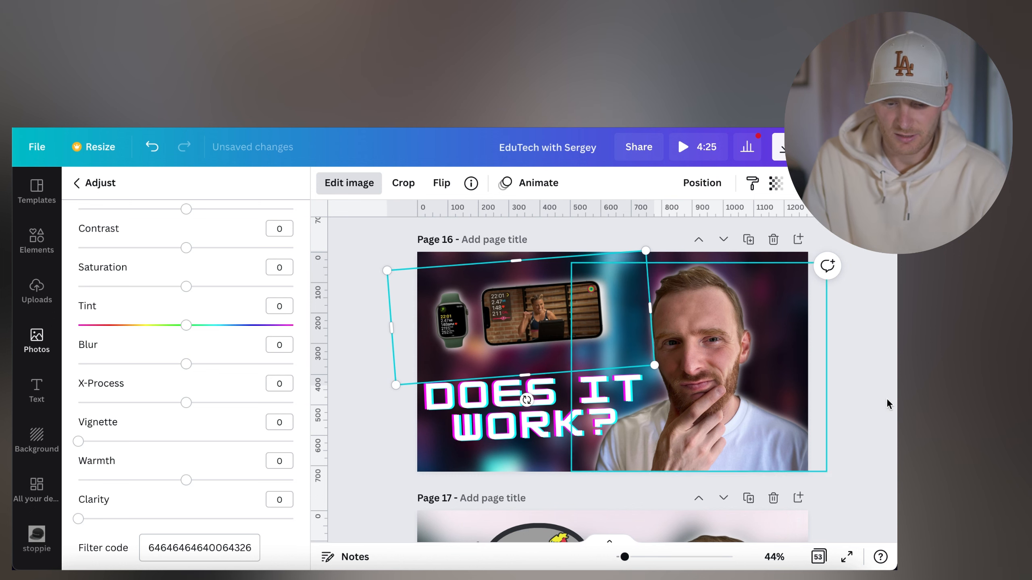
pyautogui.click(876, 422)
pyautogui.click(876, 422)
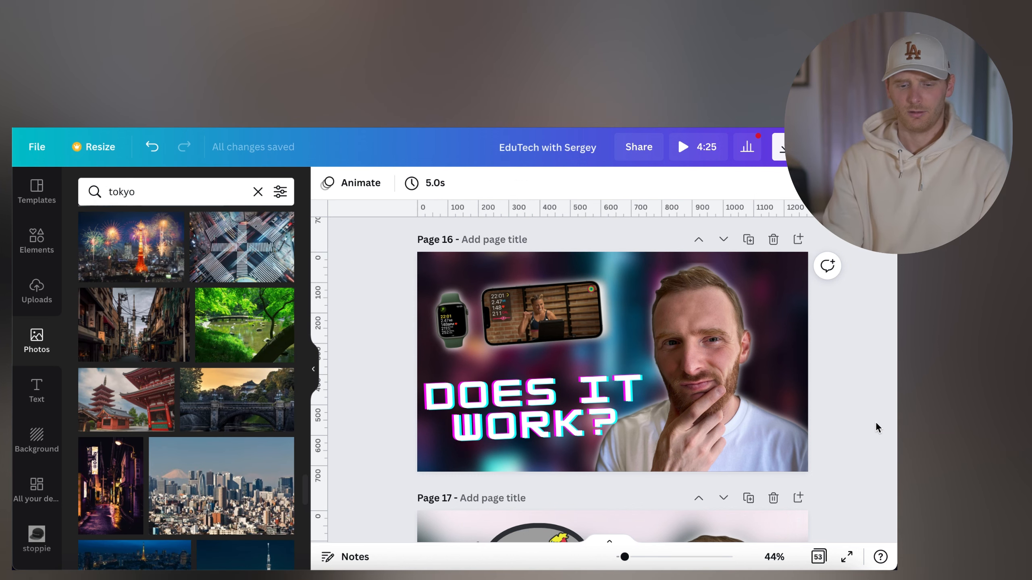